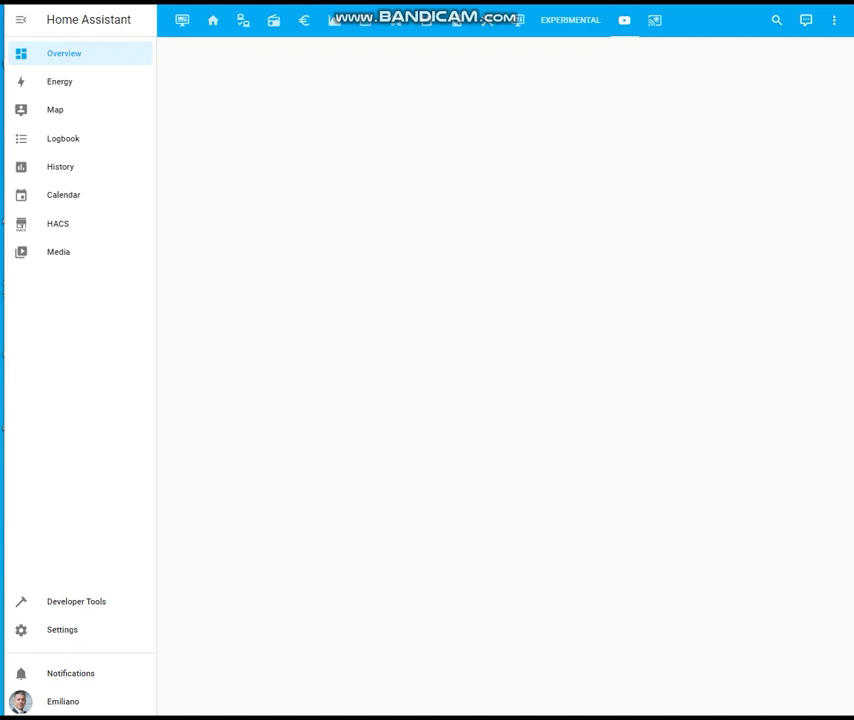
Open the HACS Frontend repository catalogue
click(59, 233)
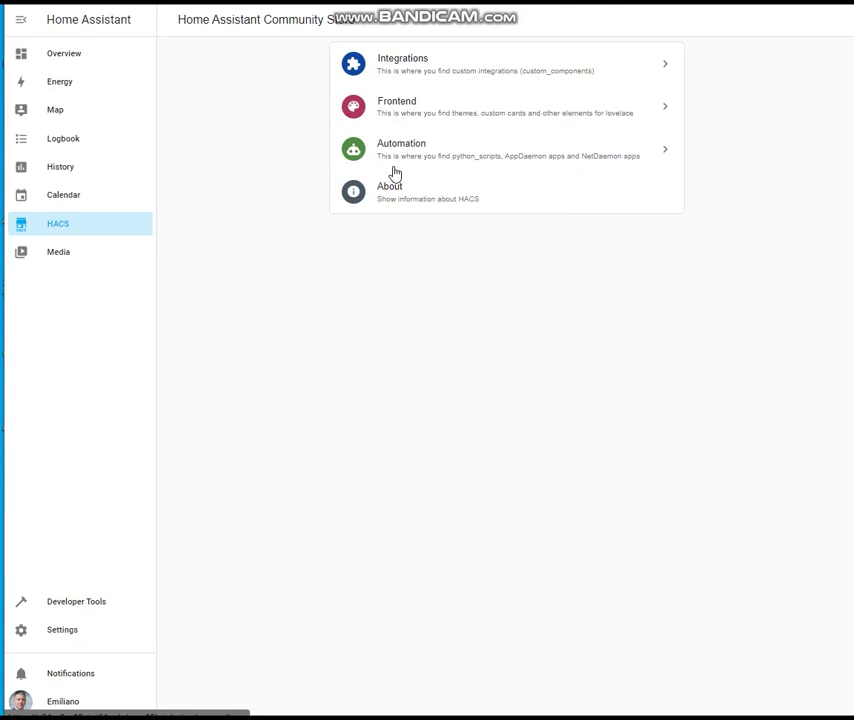
click(425, 120)
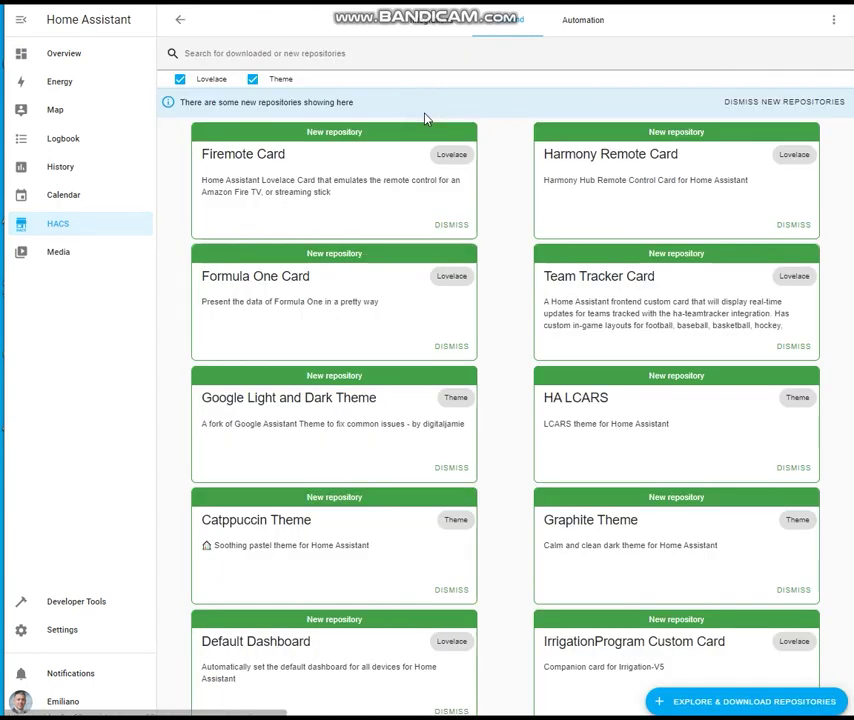
click(722, 705)
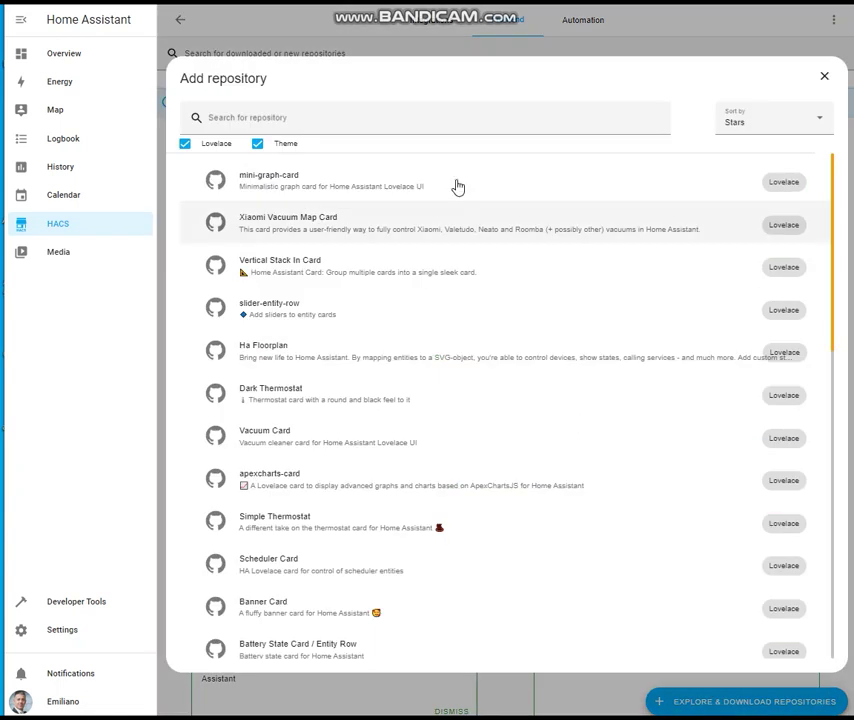
Search for 'swipe card' and download the Swipe Card repository
click(424, 128)
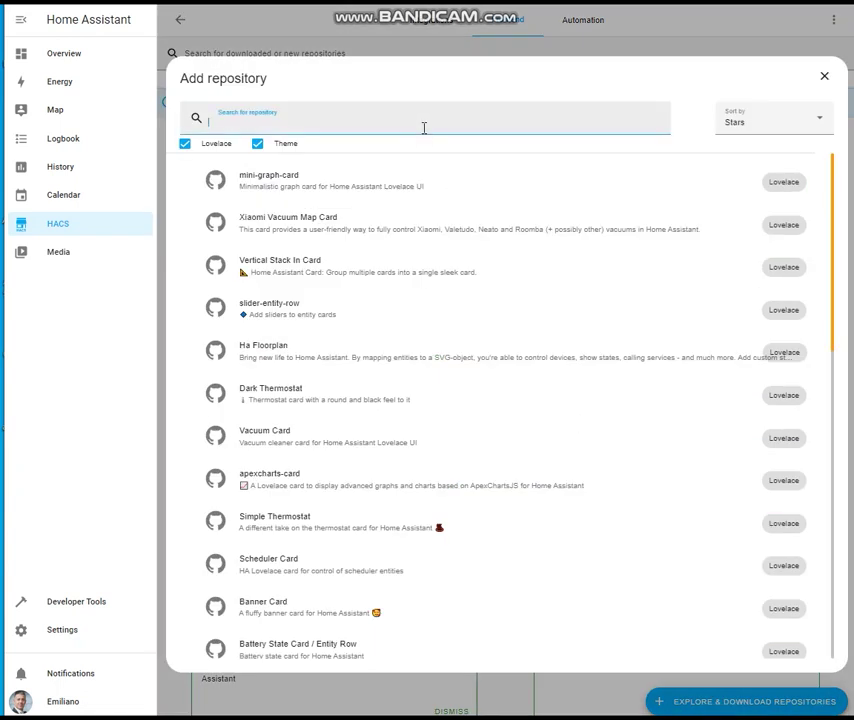
text(swipe ca)
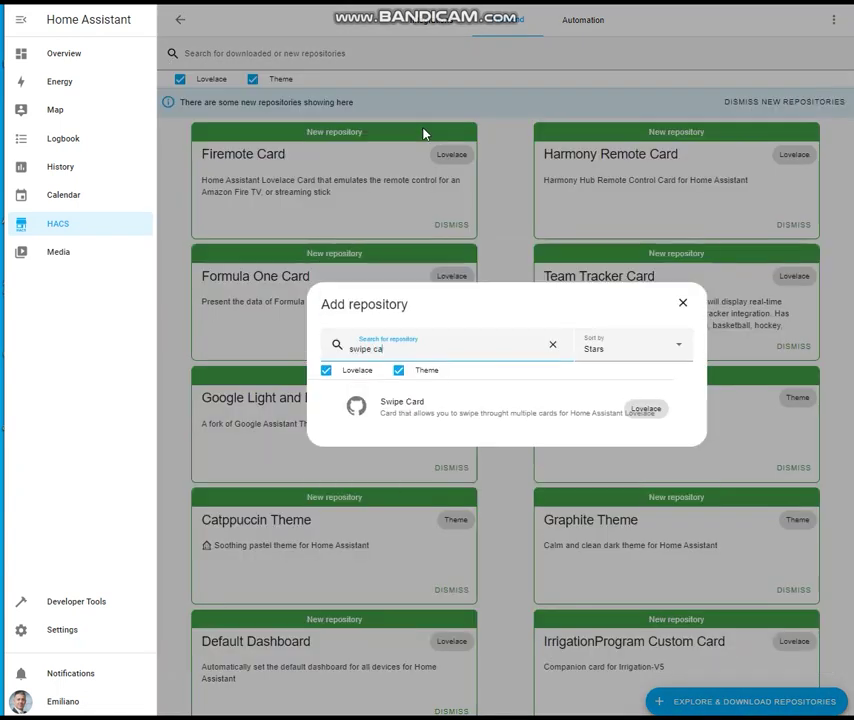
text(rd)
click(496, 423)
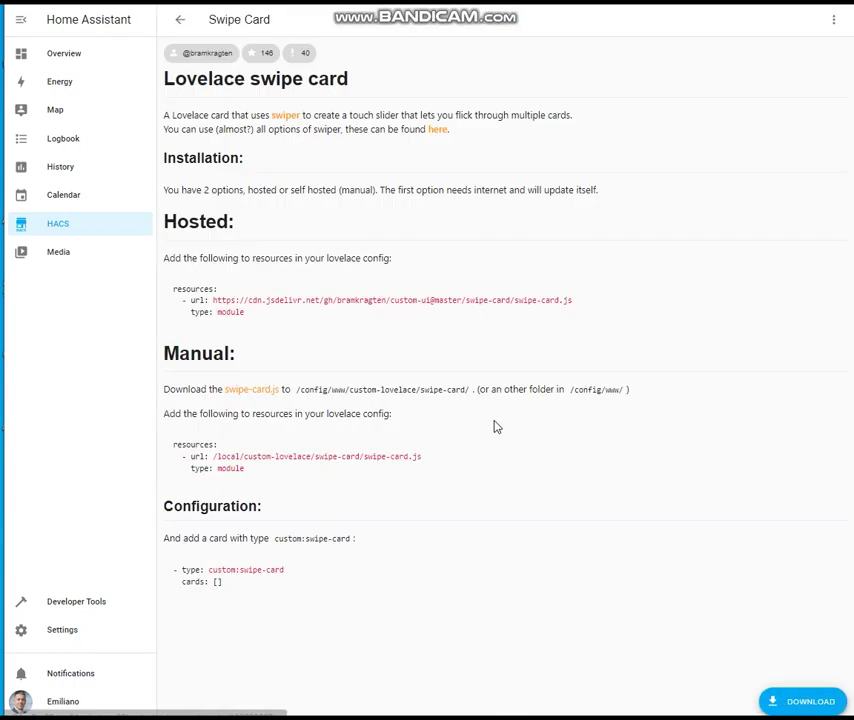
click(813, 707)
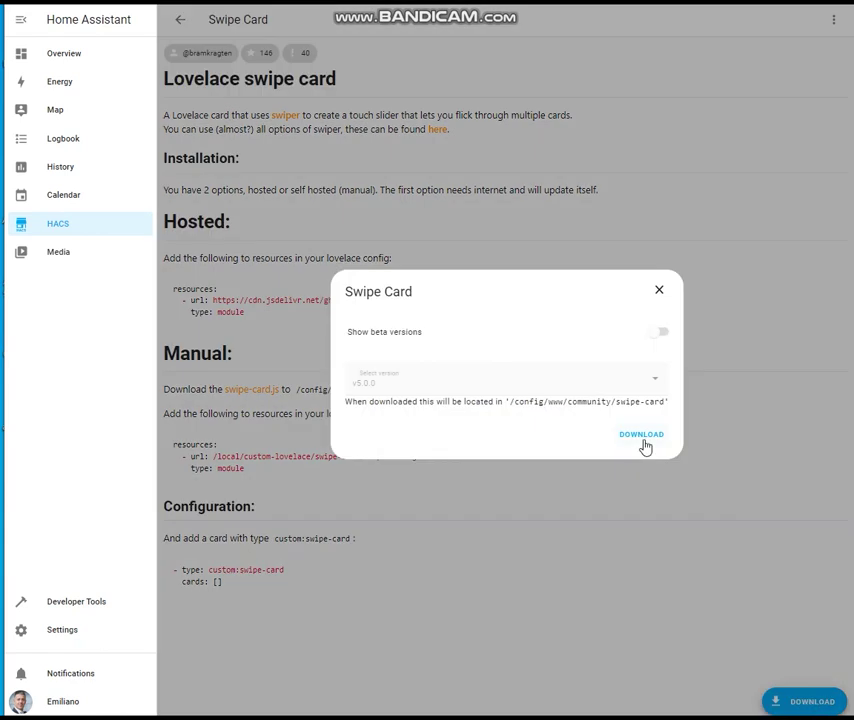
click(643, 437)
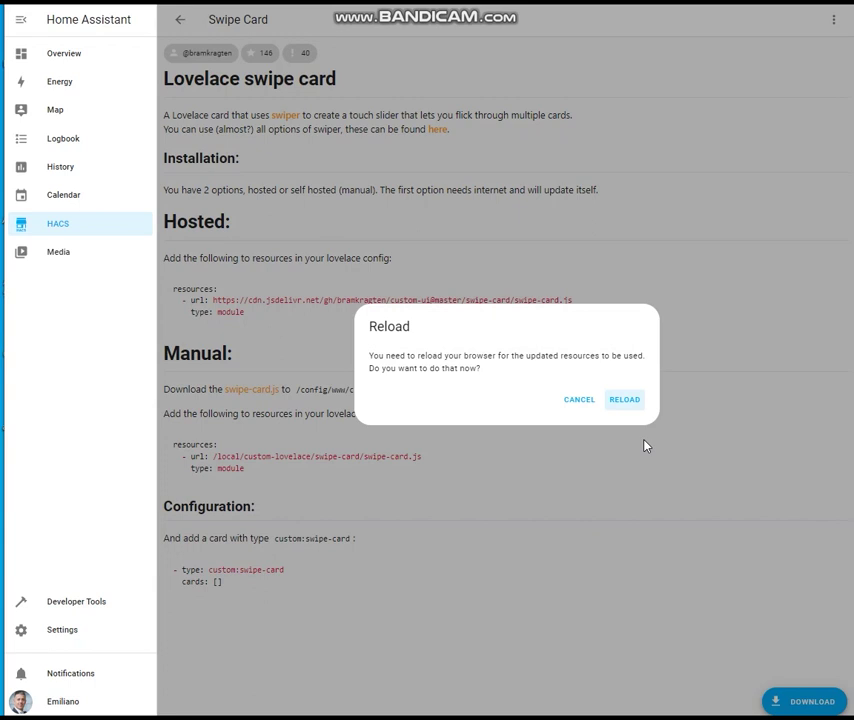
Reload the browser to load Swipe Card, then return to the Overview dashboard
click(631, 404)
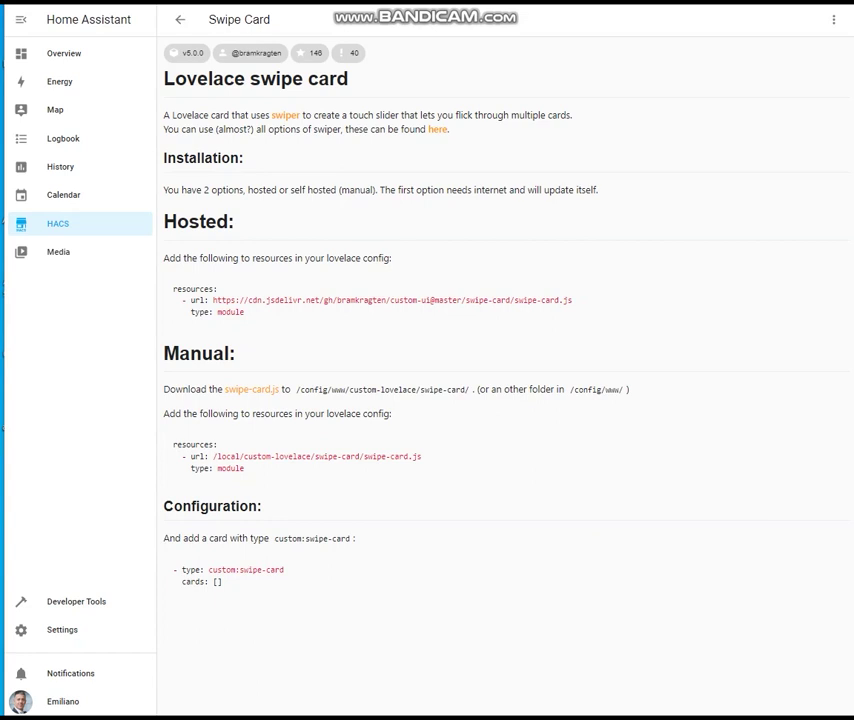
click(48, 58)
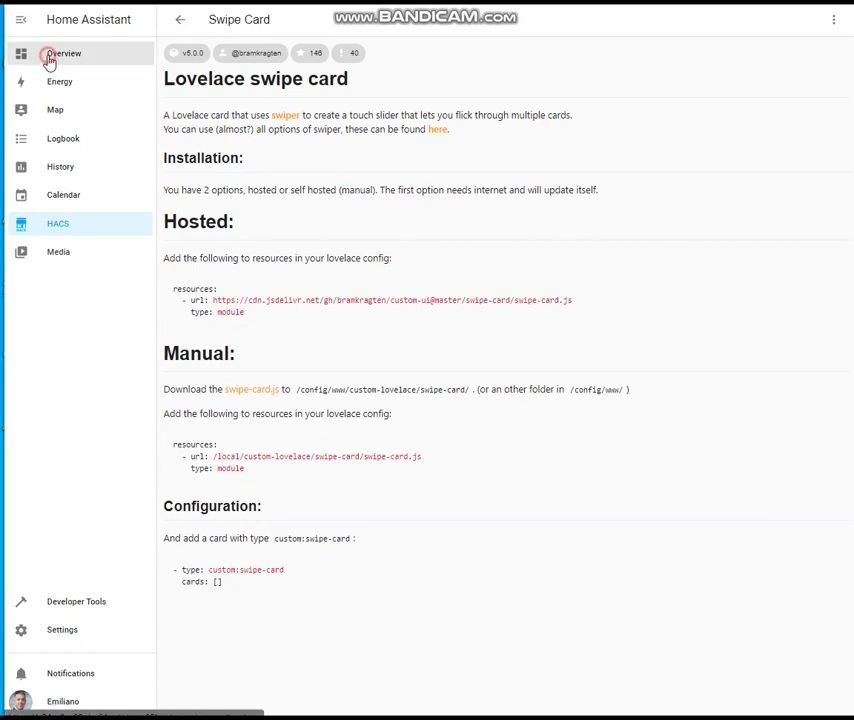
click(623, 22)
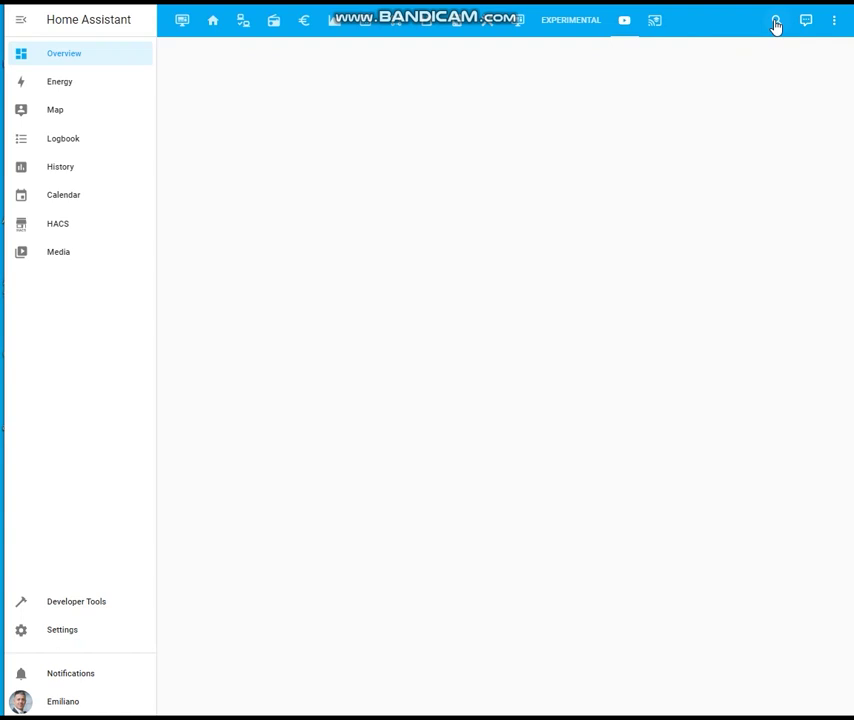
Put the Overview dashboard in edit mode and add a new Manual card
click(834, 26)
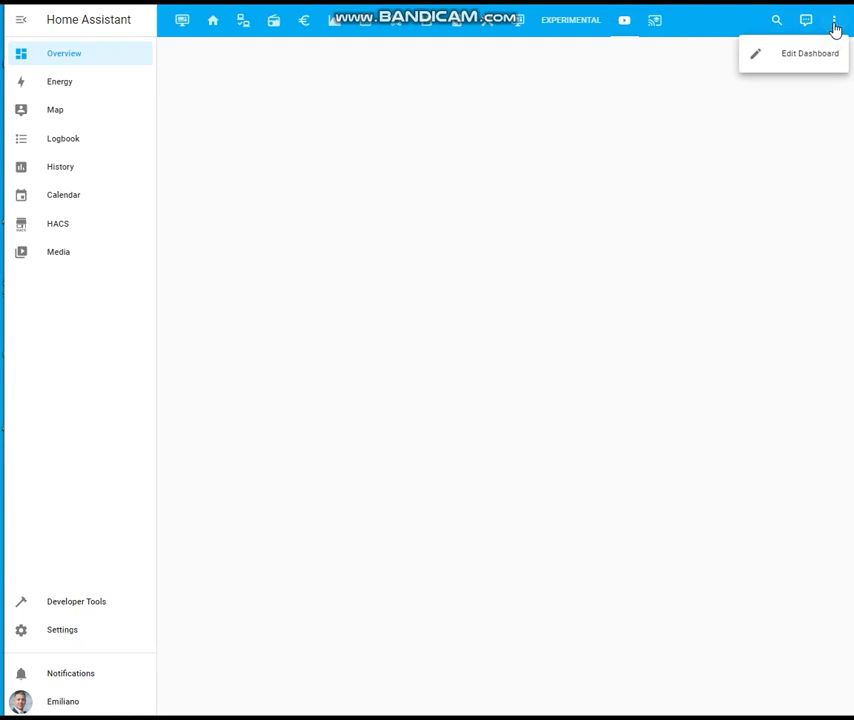
click(812, 55)
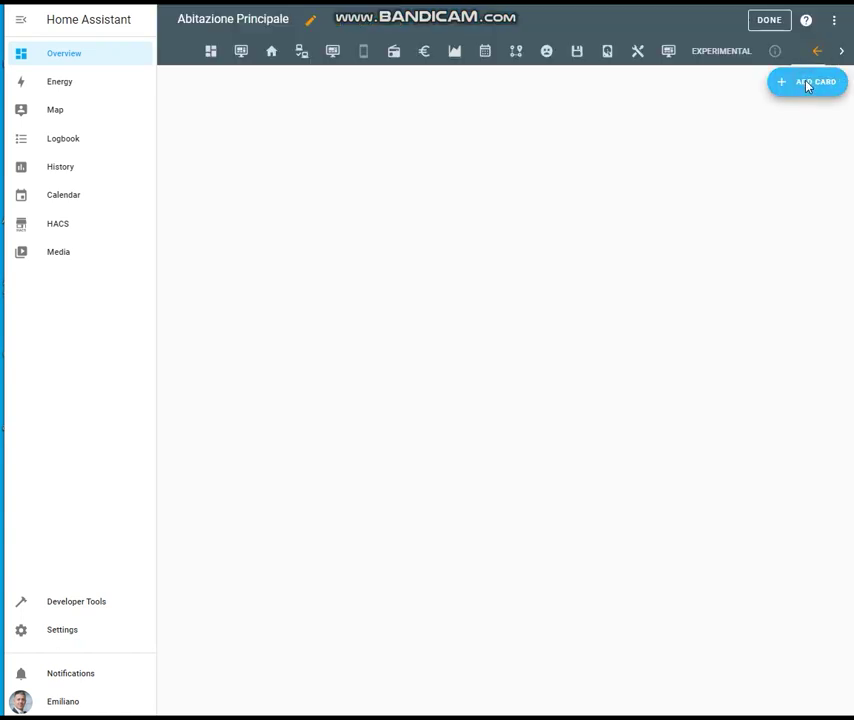
click(806, 84)
drag(722, 128, 729, 608)
click(478, 650)
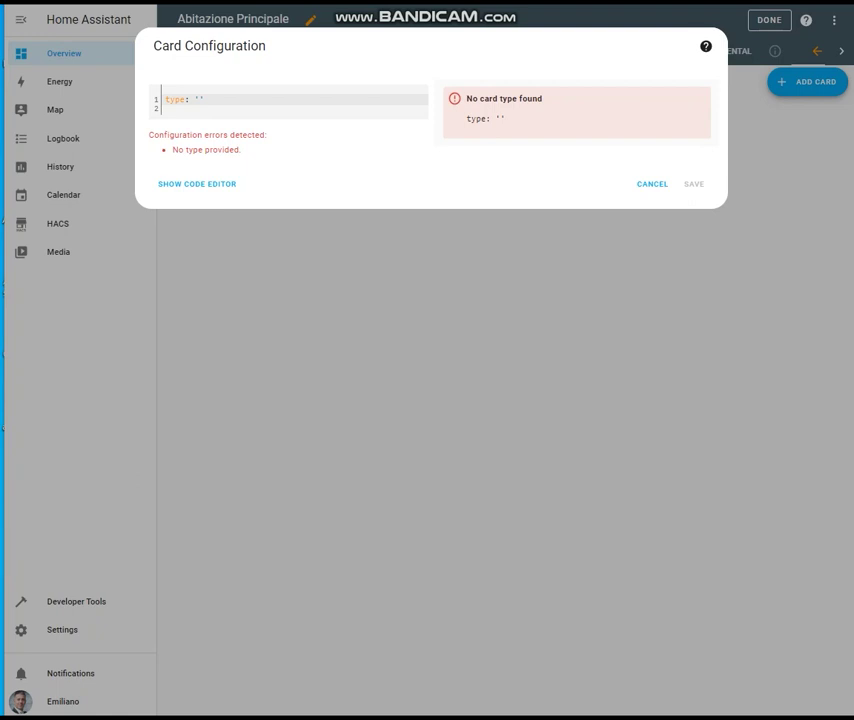
Replace the placeholder type with the custom:swipe-card YAML containing entity-filter and glance sub-cards
triple_click(300, 92)
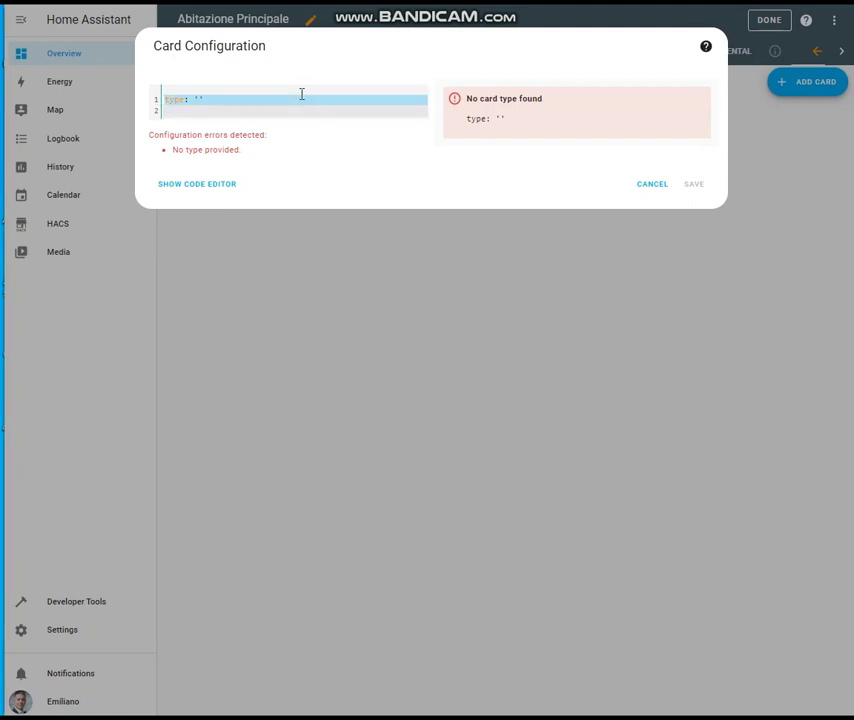
key(ctrl+v)
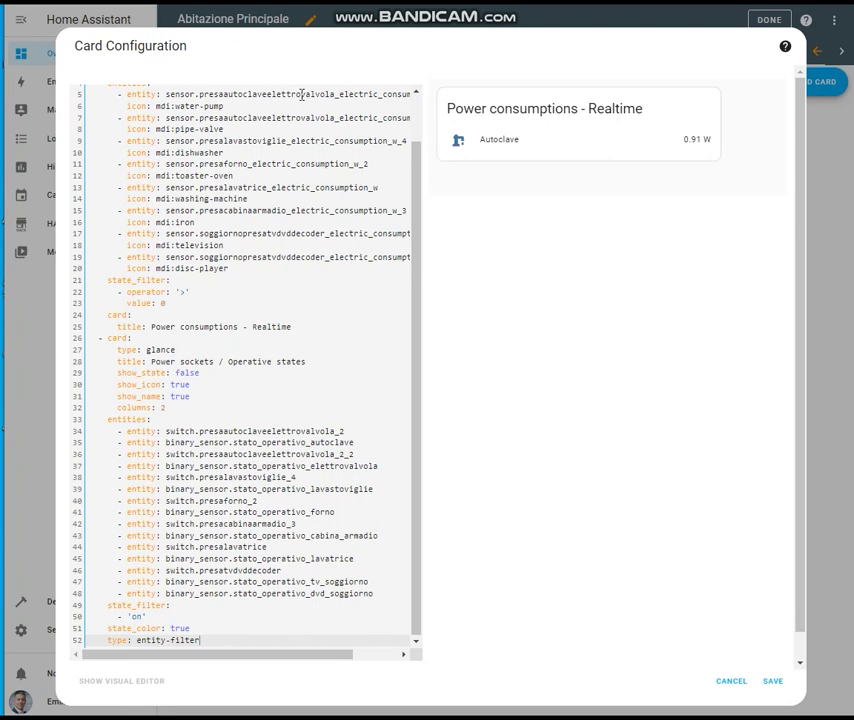
click(418, 349)
scroll(425, 300, up, 2)
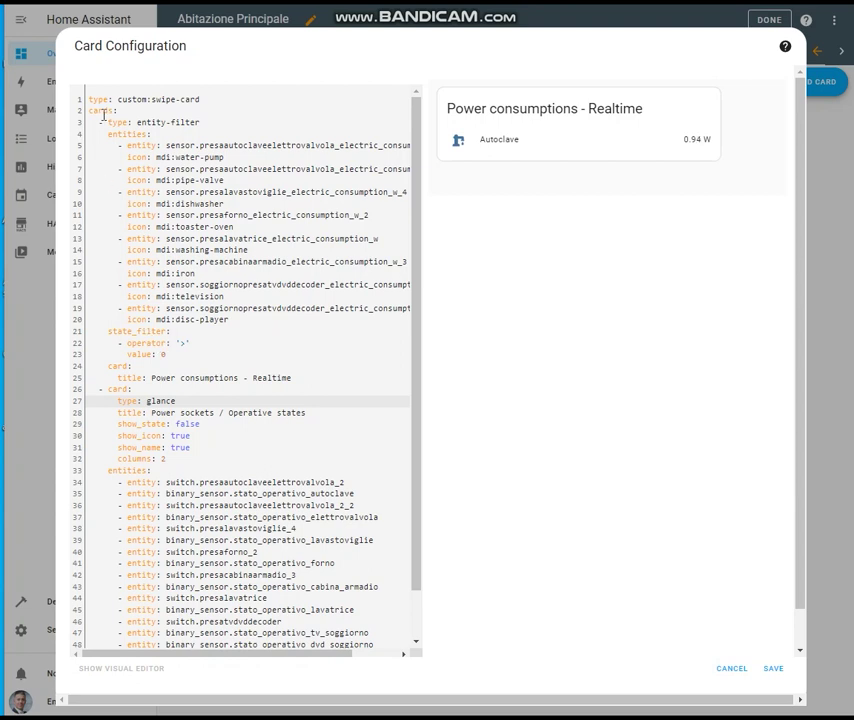
drag(100, 121, 353, 376)
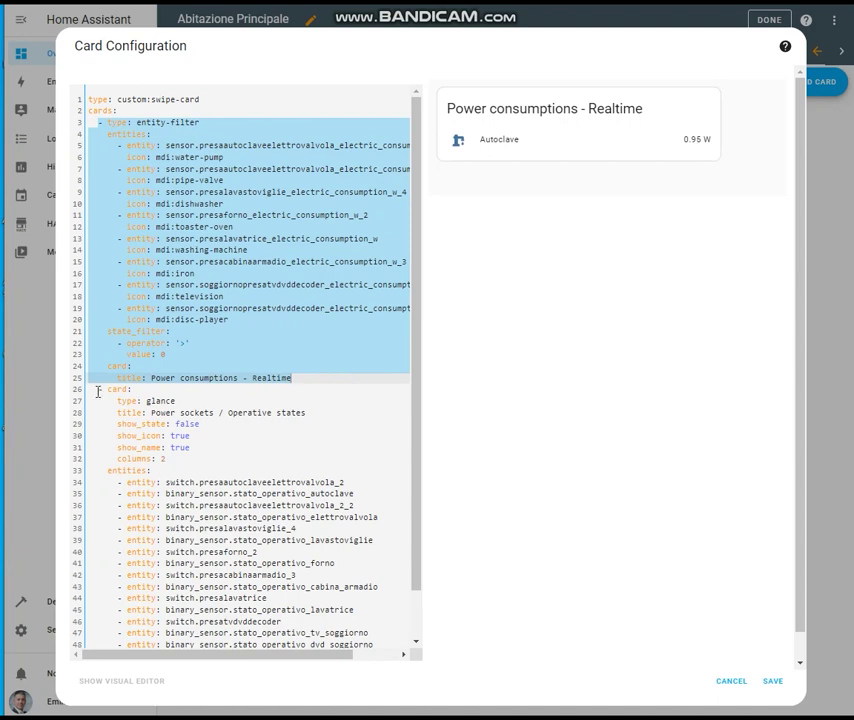
drag(98, 391, 360, 650)
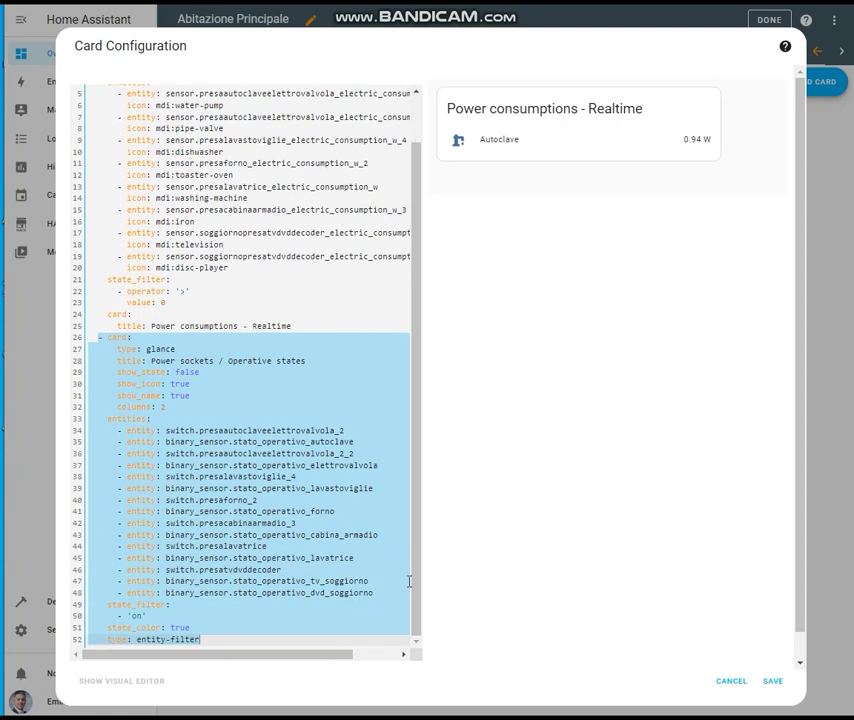
click(413, 584)
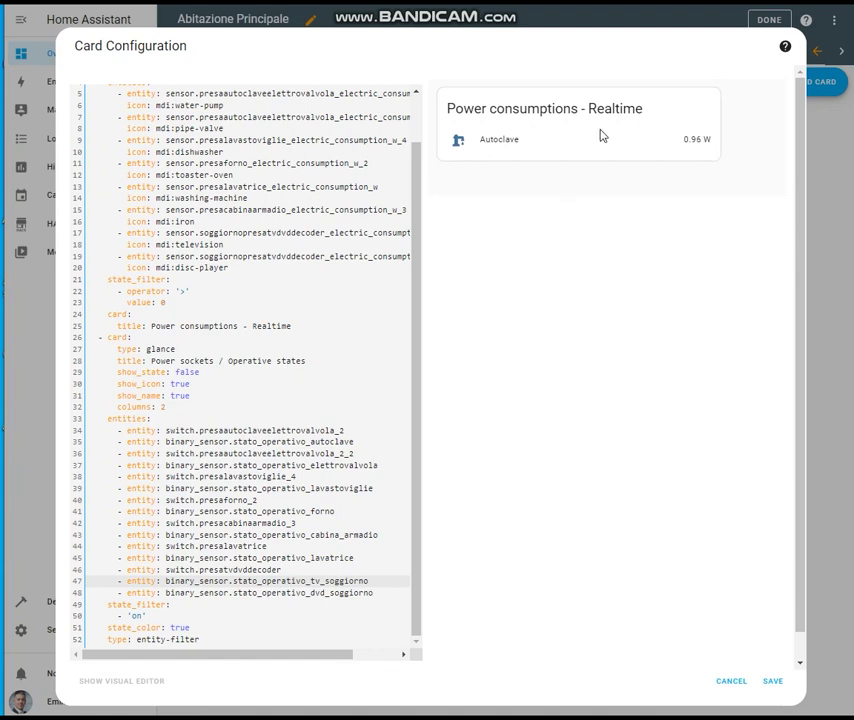
scroll(520, 137, right, 3)
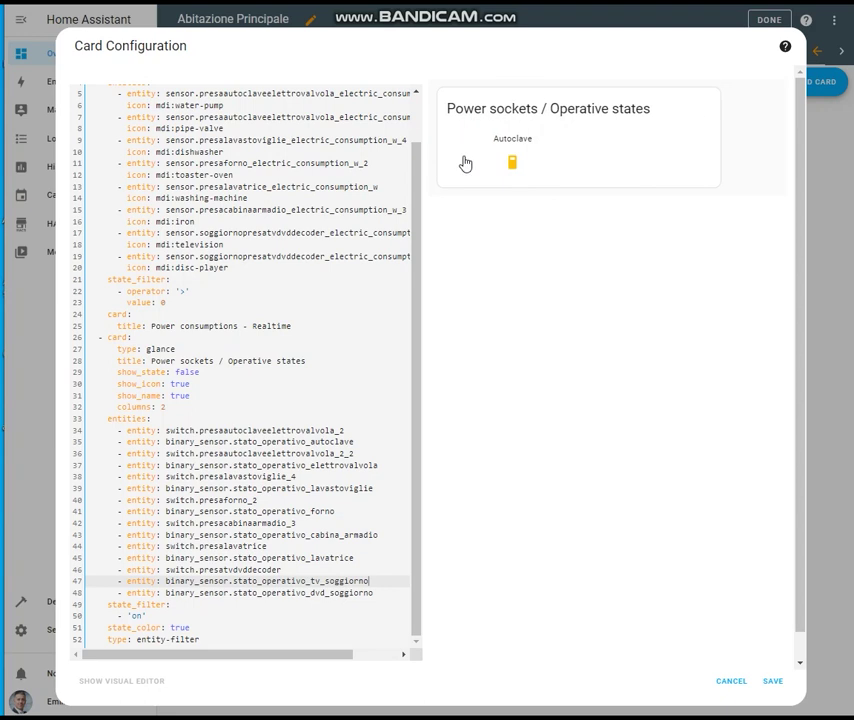
drag(465, 163, 818, 161)
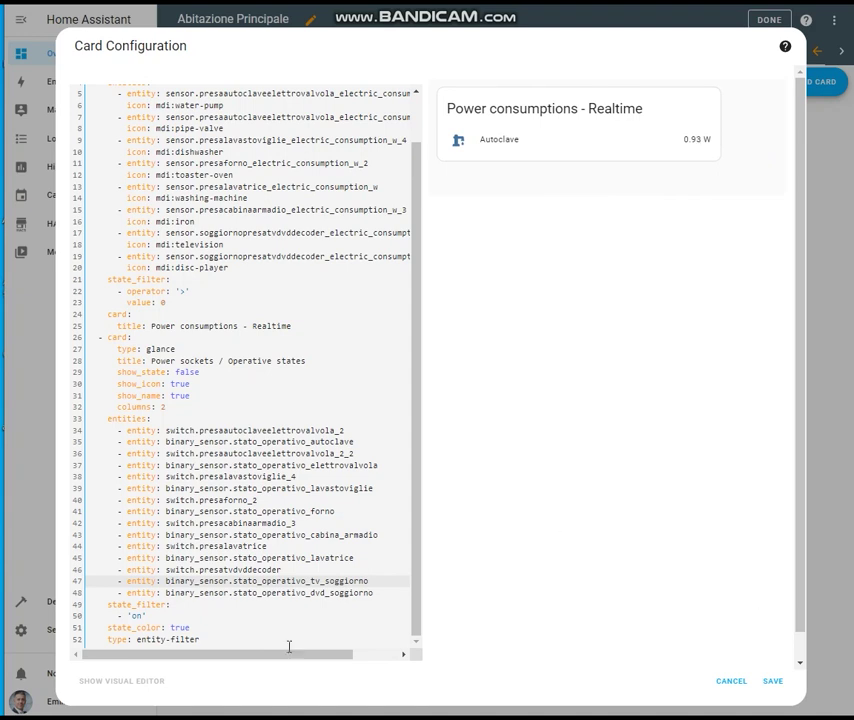
drag(265, 661, 312, 661)
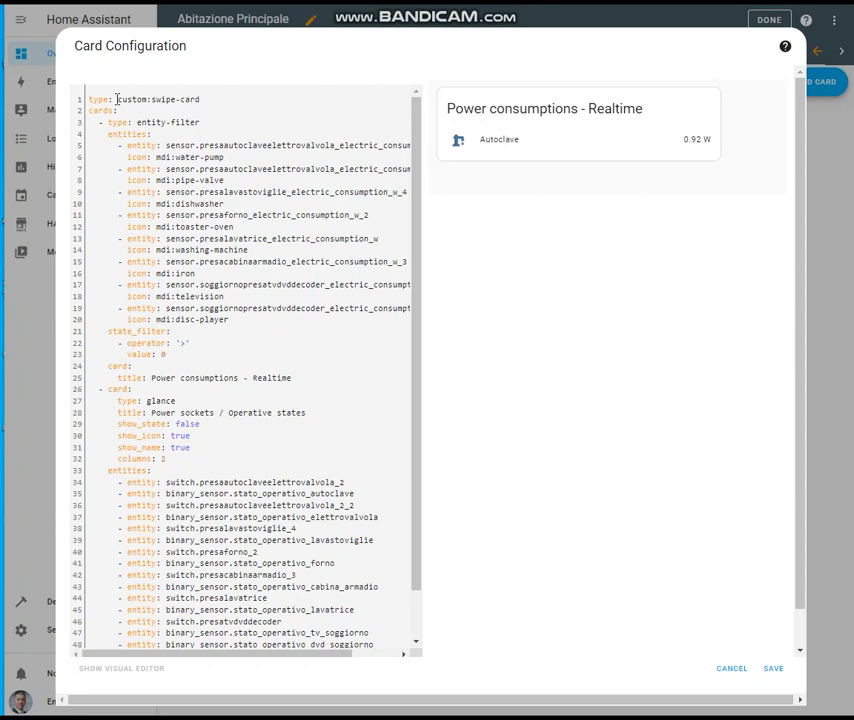
Review the swipe-card YAML, then swipe the preview to Power sockets / Operative states
drag(117, 99, 209, 98)
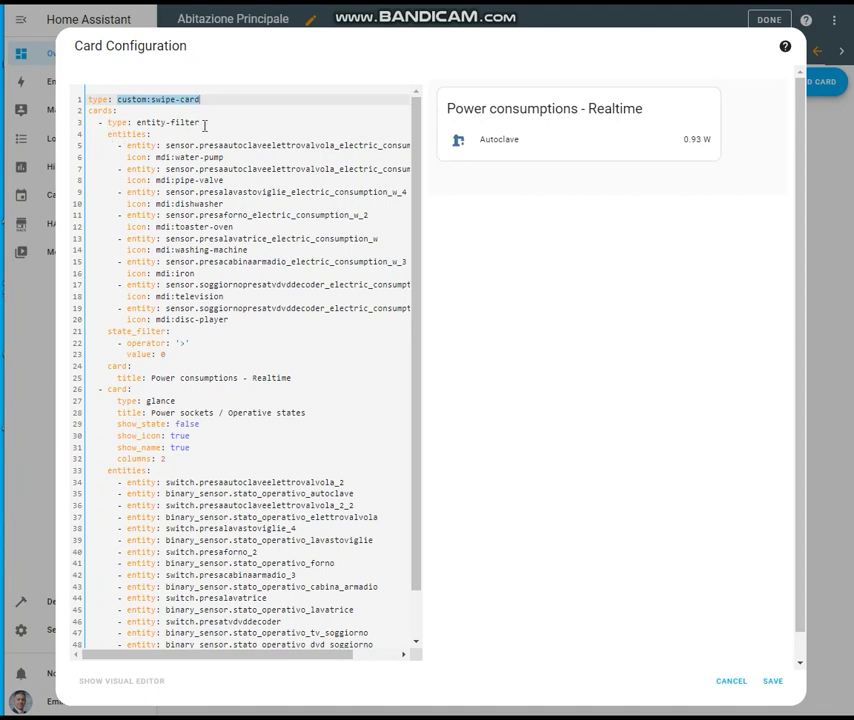
drag(108, 122, 115, 368)
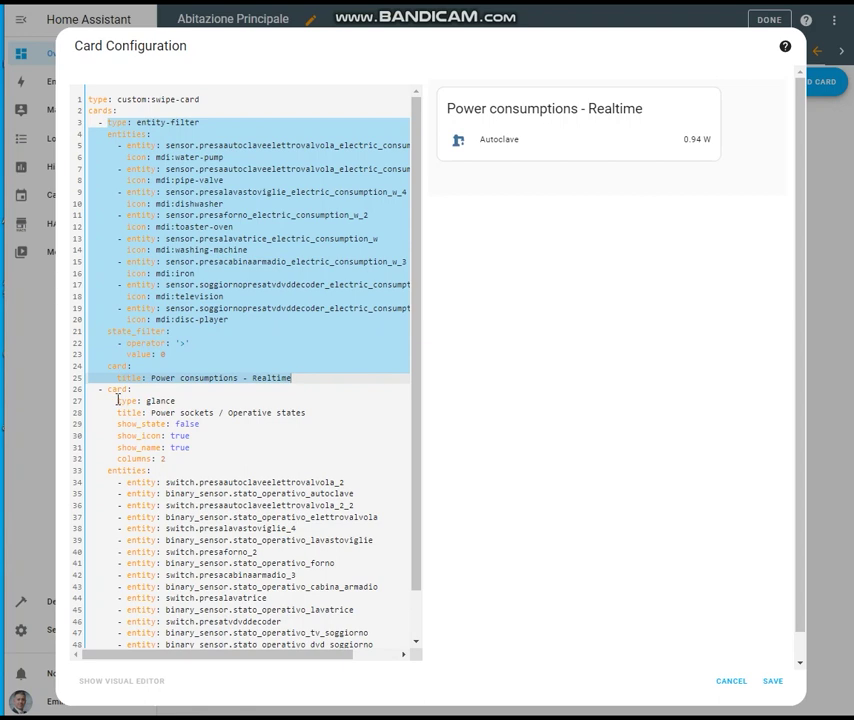
double_click(173, 399)
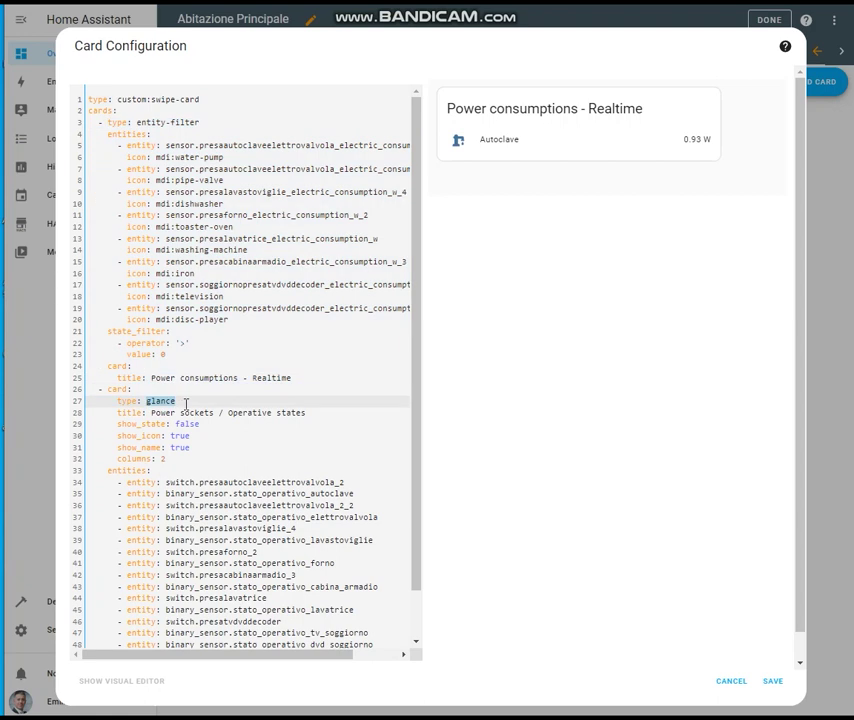
click(586, 134)
drag(586, 135, 464, 137)
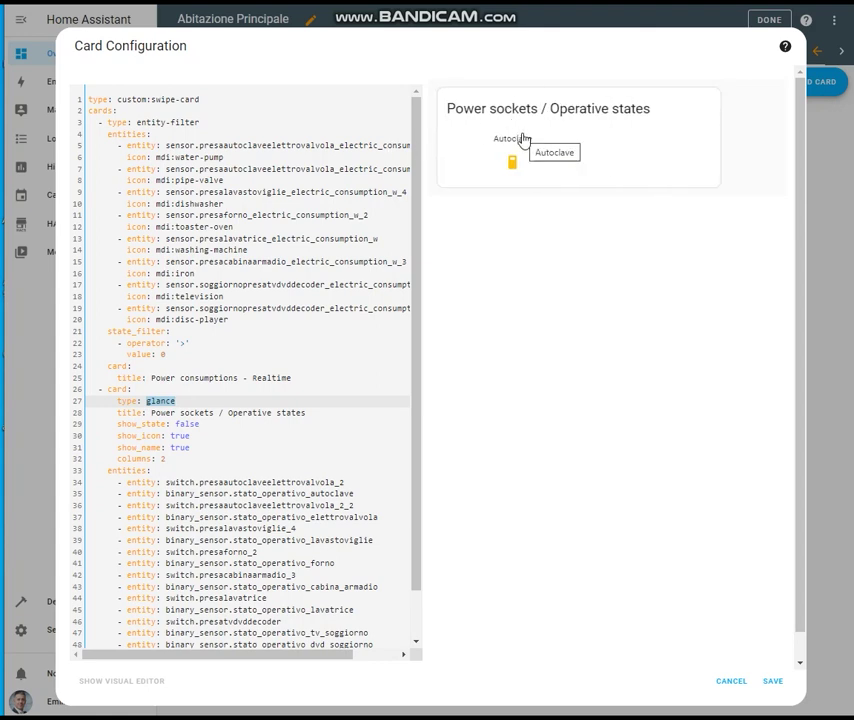
Save the swipe card, exit edit mode, and test swiping between its two power slides
click(778, 682)
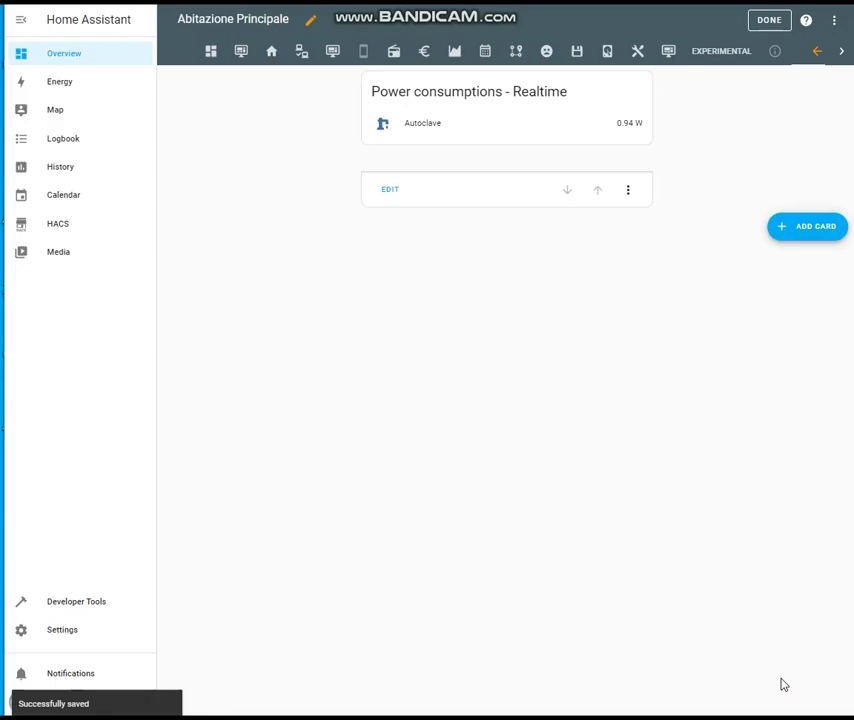
click(771, 21)
drag(549, 99, 242, 103)
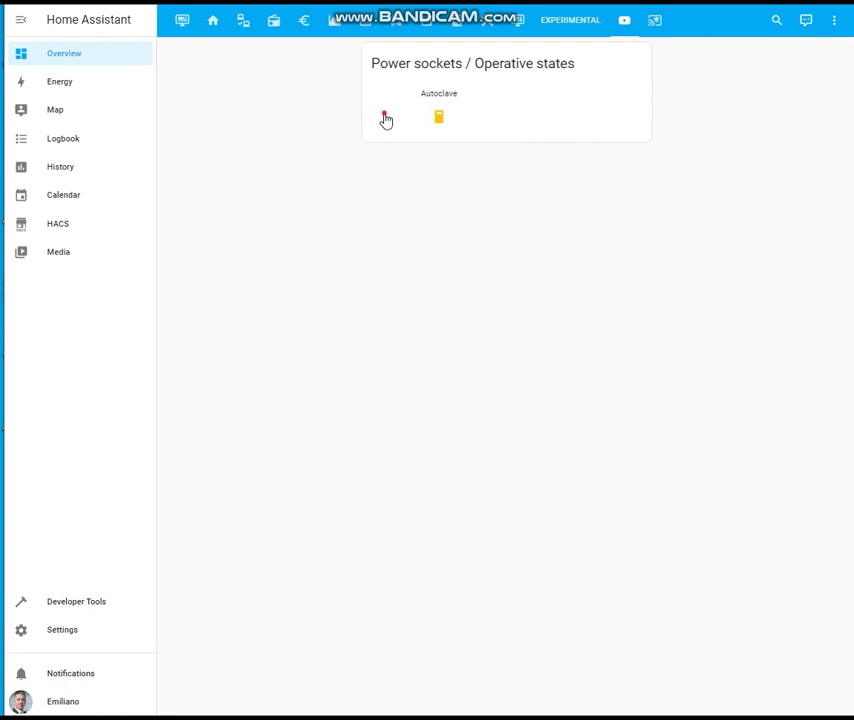
drag(385, 118, 660, 124)
drag(566, 88, 204, 120)
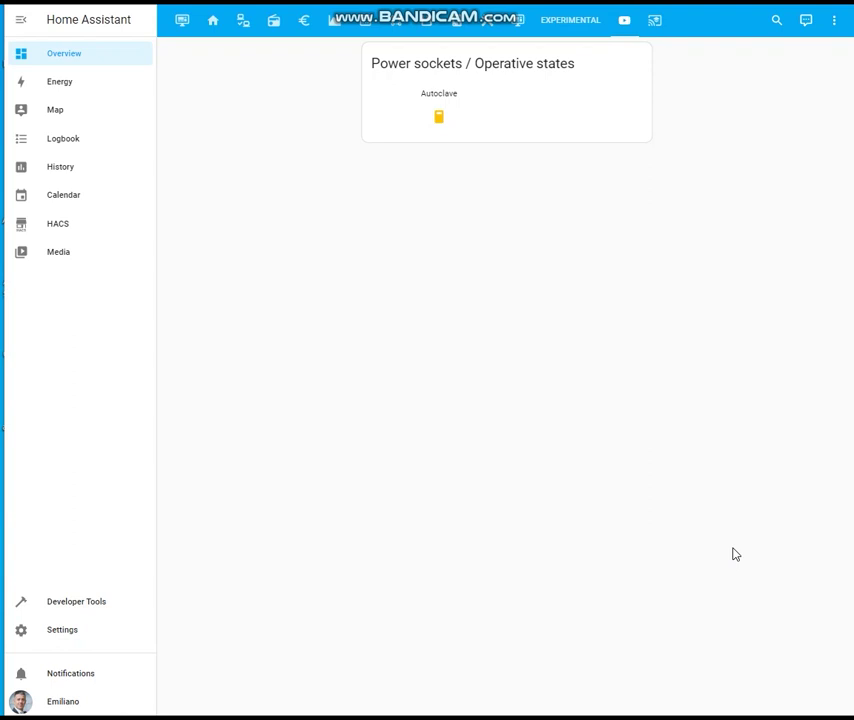
Enter edit mode, add a new Manual card, and select its placeholder type line
click(836, 21)
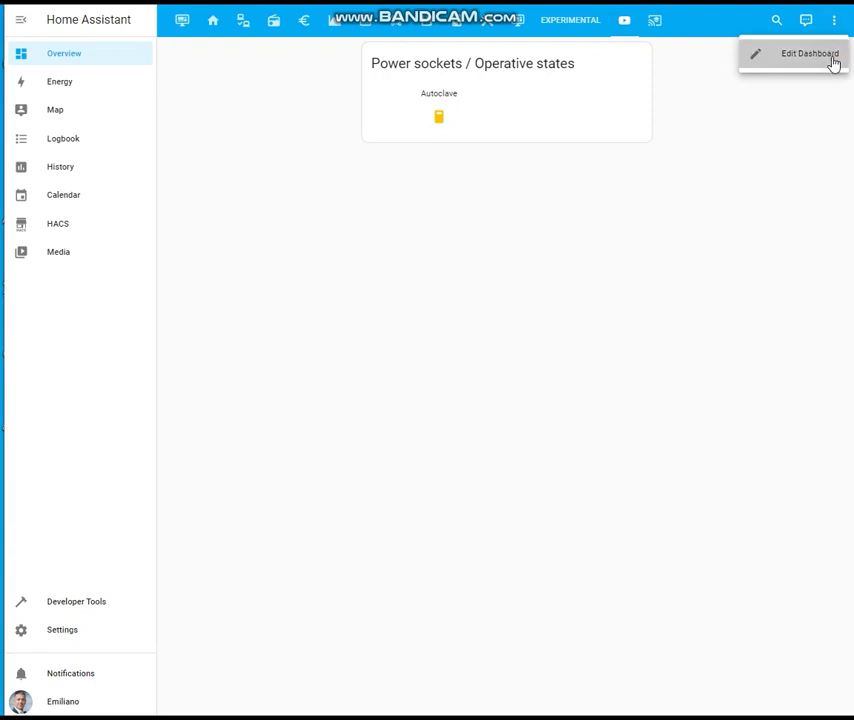
click(809, 54)
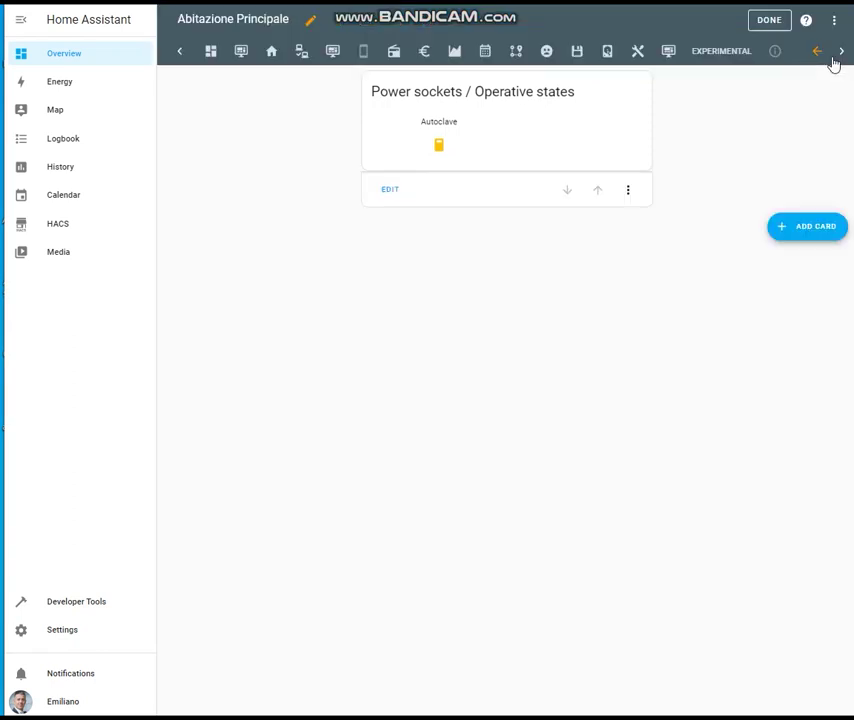
click(786, 231)
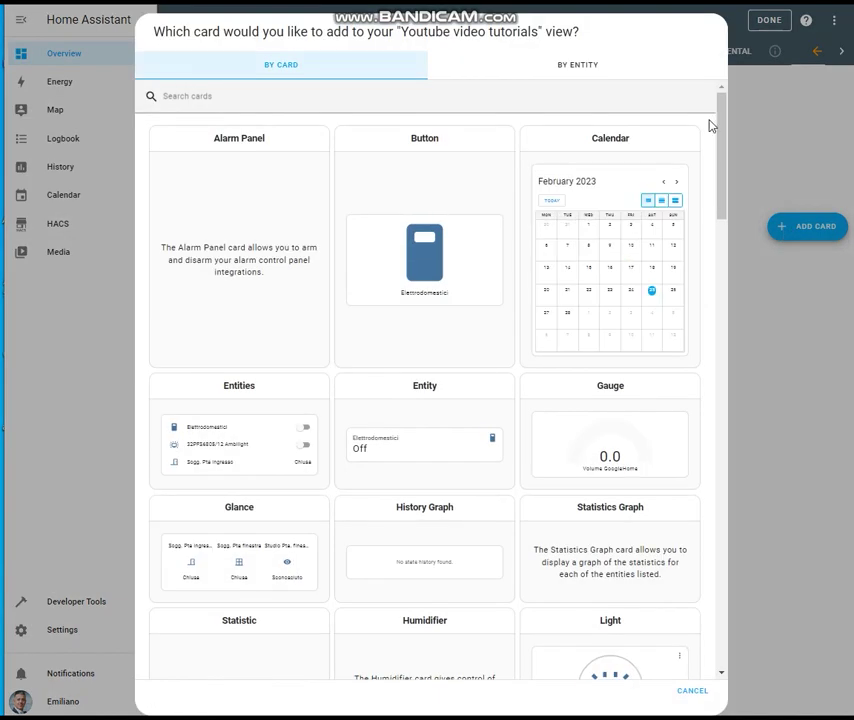
drag(722, 122, 755, 614)
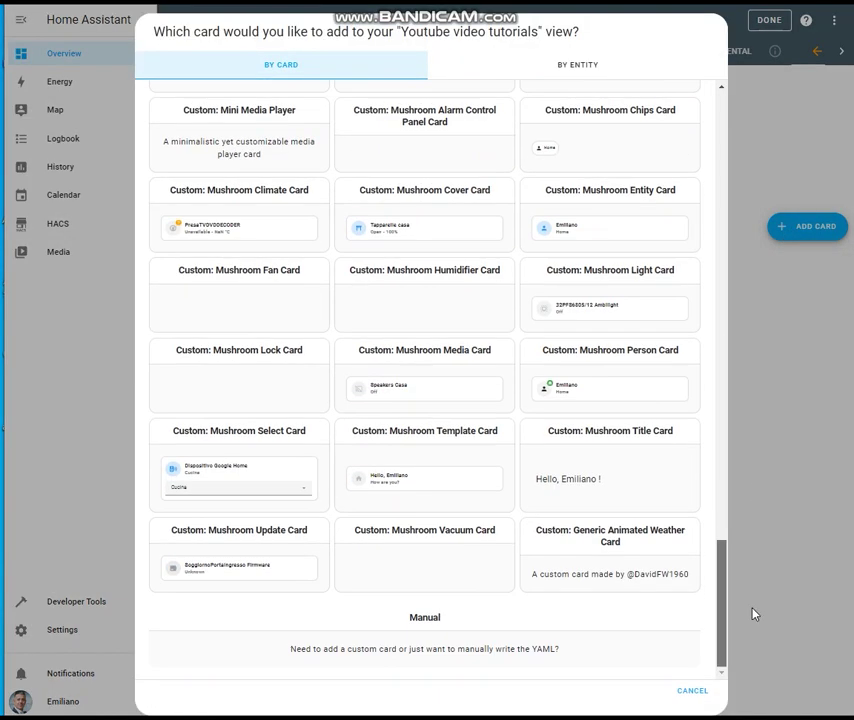
click(494, 649)
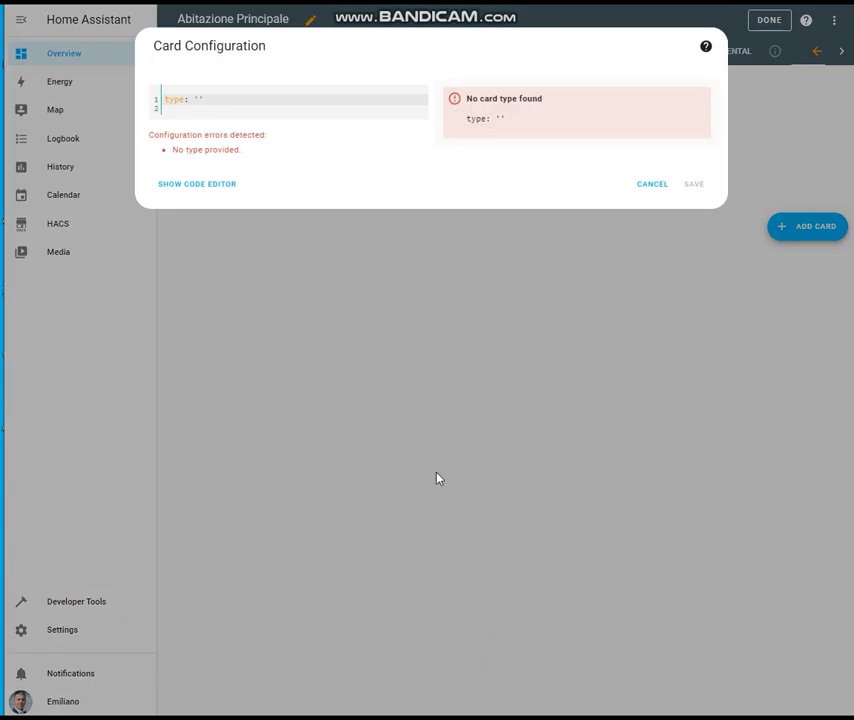
triple_click(292, 100)
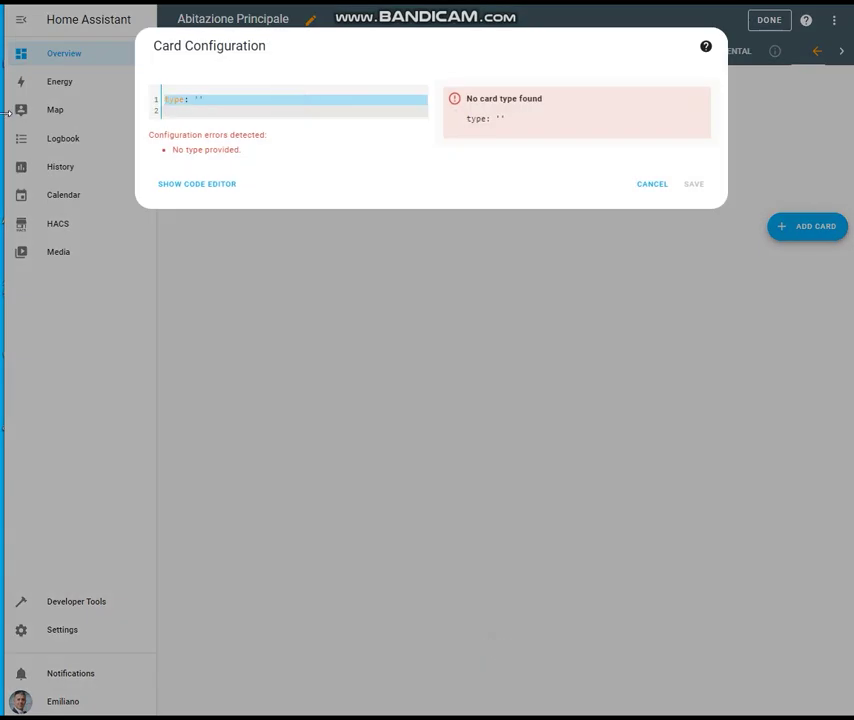
Paste the swipe-card YAML with the Security and Surveillance glance cards
key(ctrl+v)
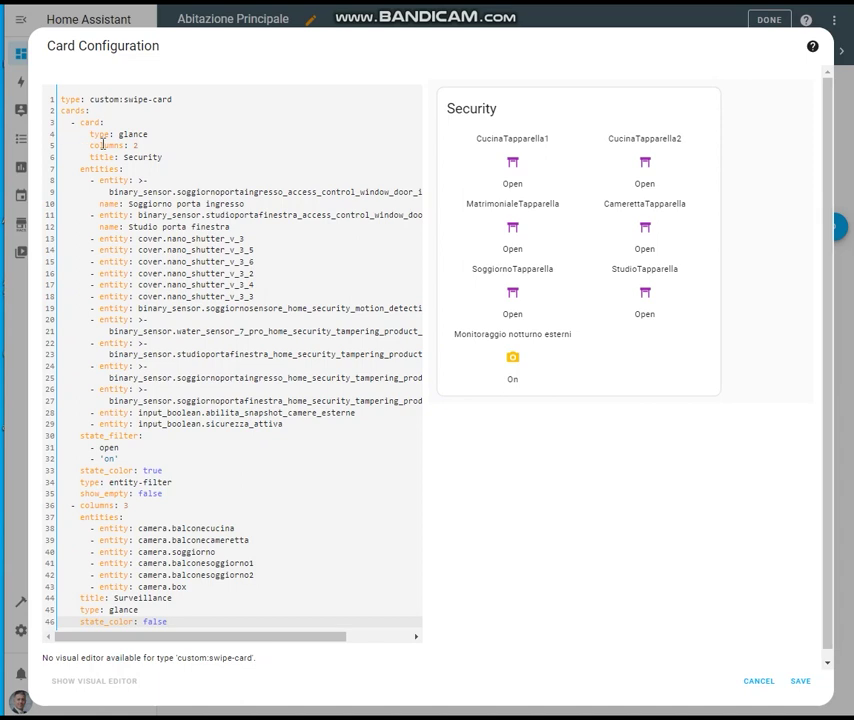
drag(90, 134, 158, 134)
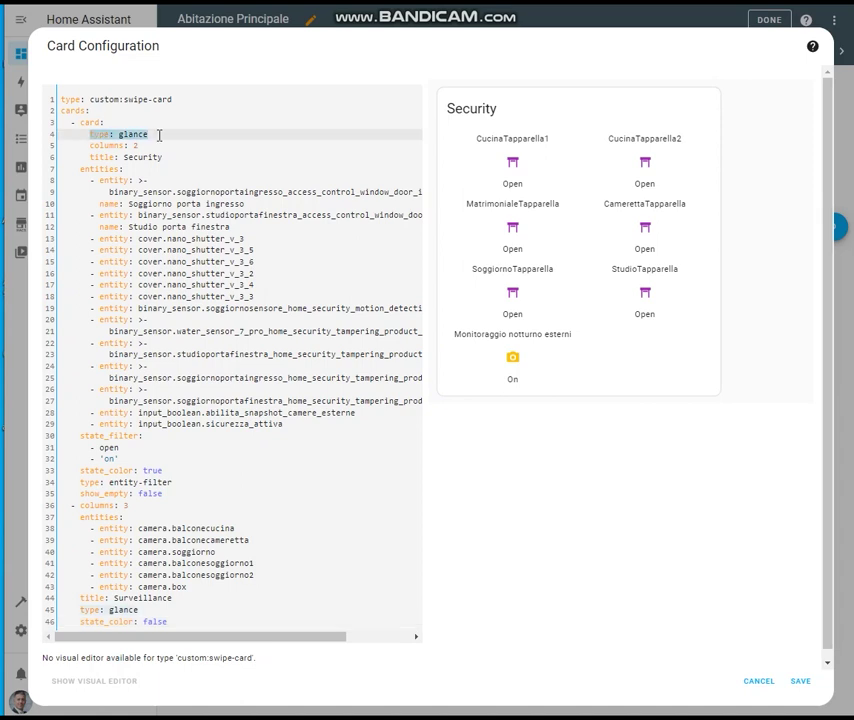
drag(70, 121, 277, 494)
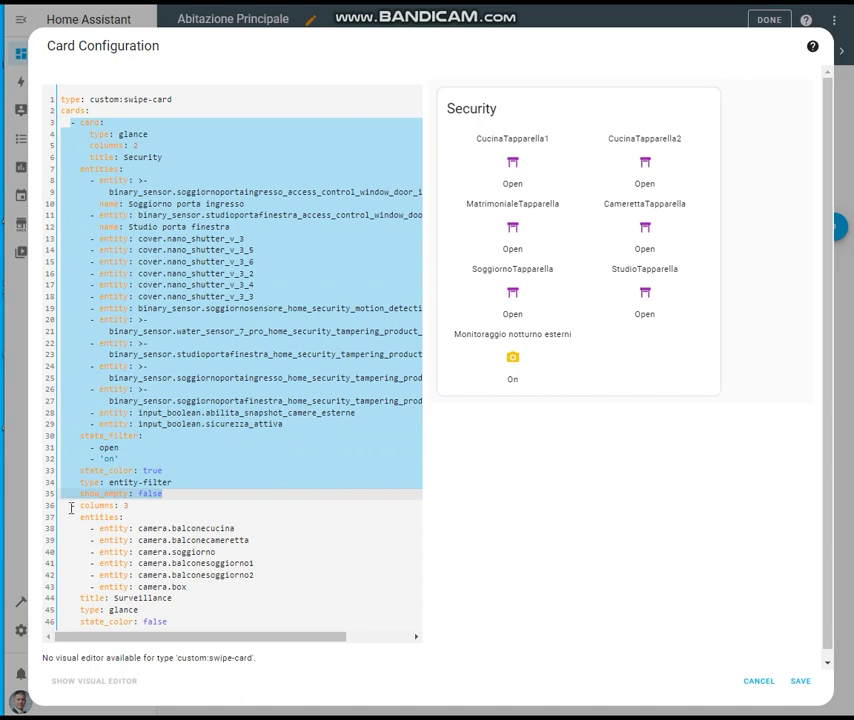
drag(76, 507, 234, 603)
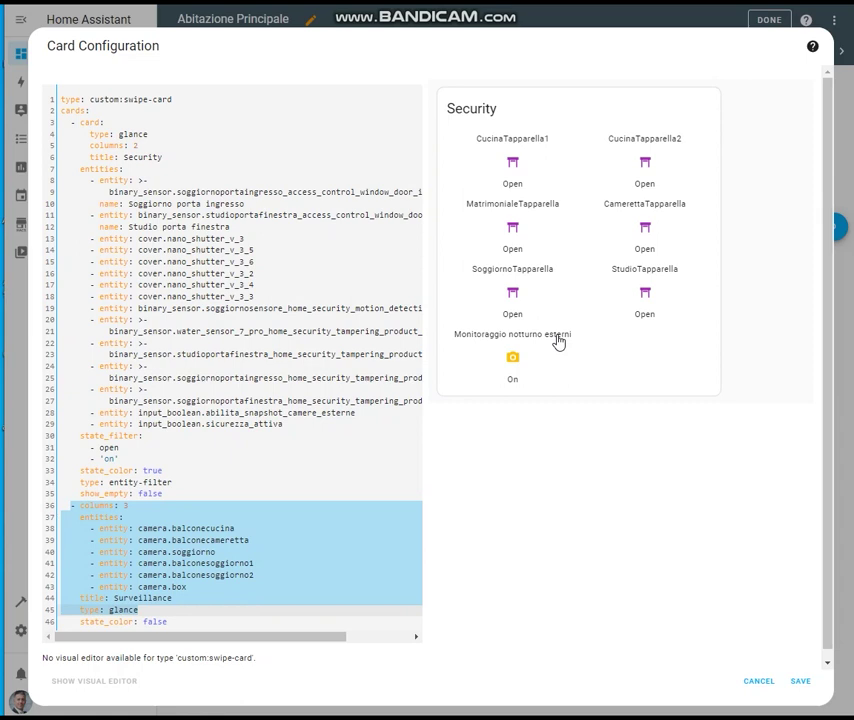
Swipe the preview between Surveillance and Security, then save the card
drag(635, 368, 451, 382)
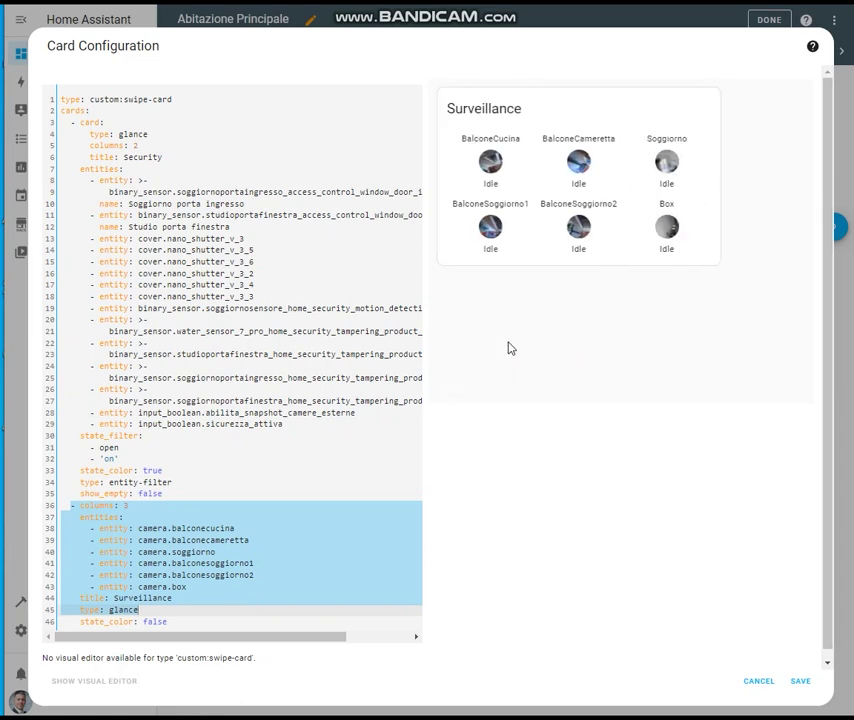
drag(507, 343, 580, 352)
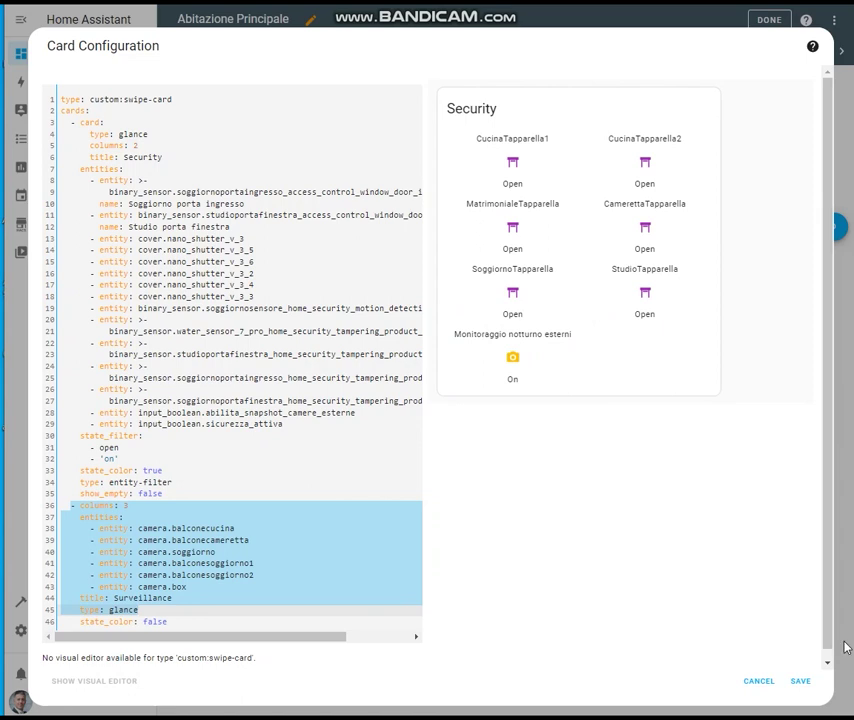
click(800, 684)
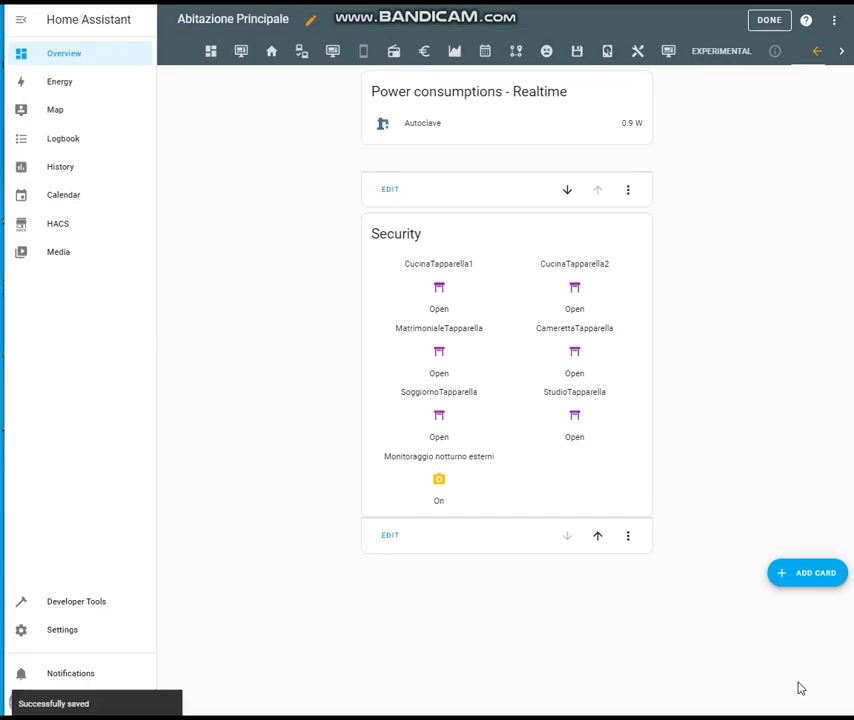
Finish editing and flip between Security and Surveillance, then to Power sockets / Operative states
click(775, 27)
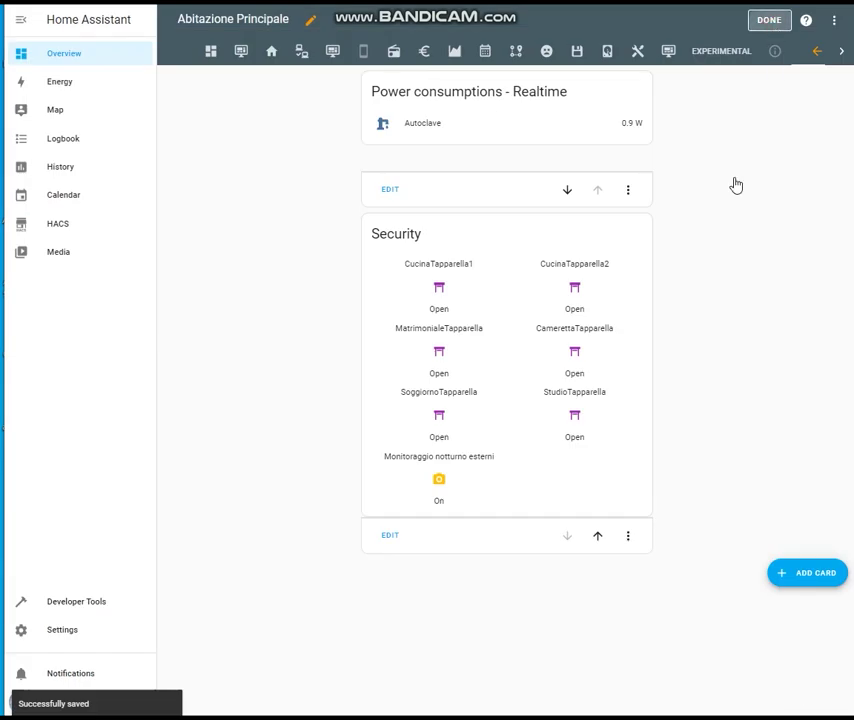
click(605, 406)
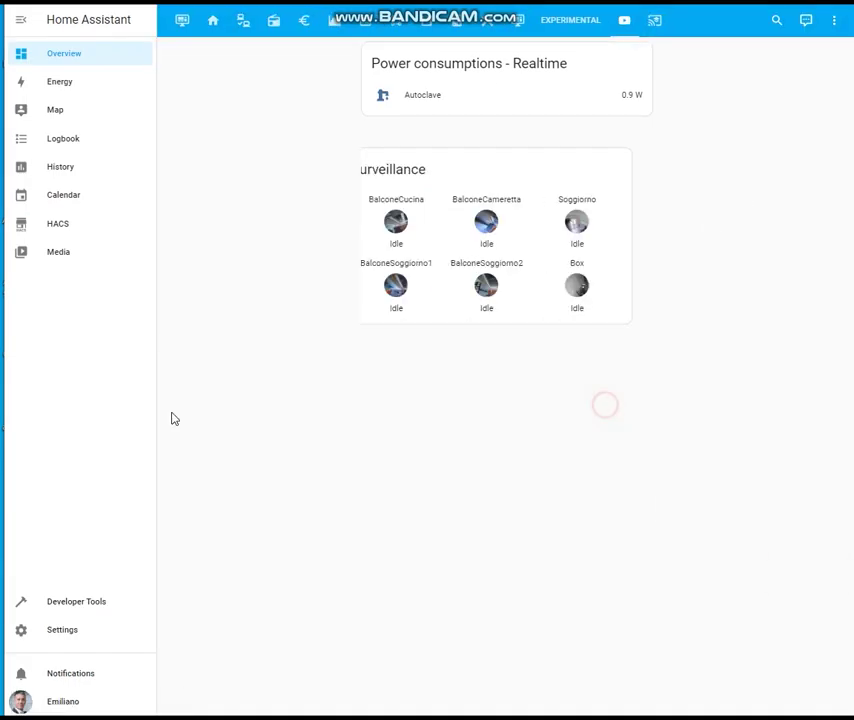
click(452, 309)
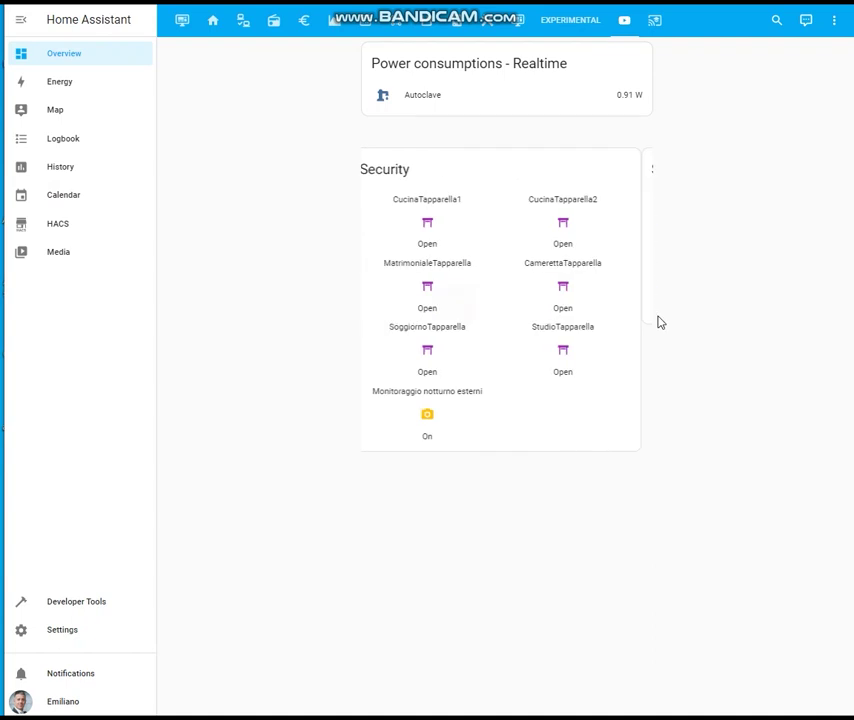
click(549, 99)
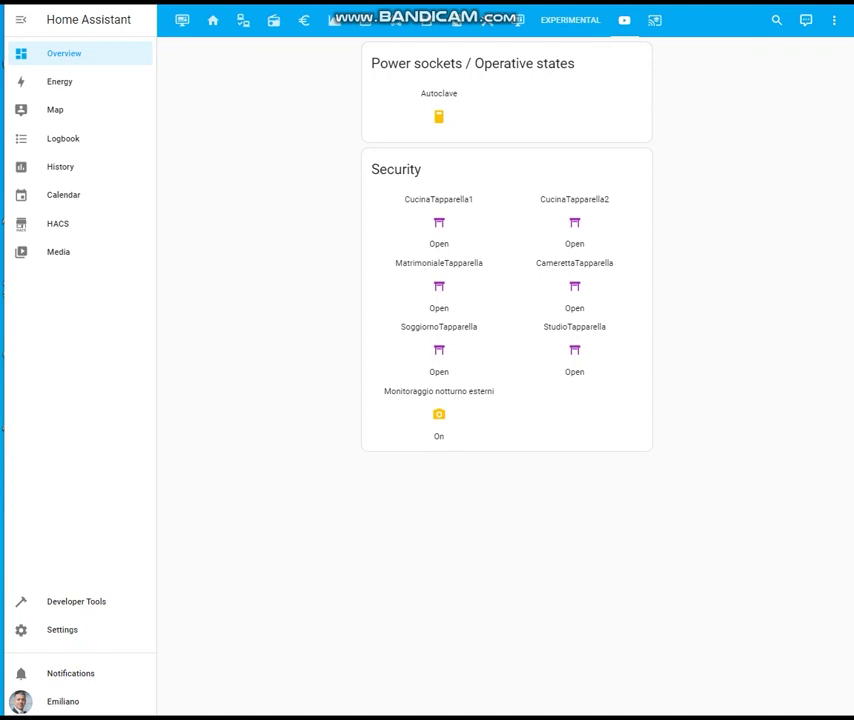
Enter edit mode again and add another Manual card
click(834, 22)
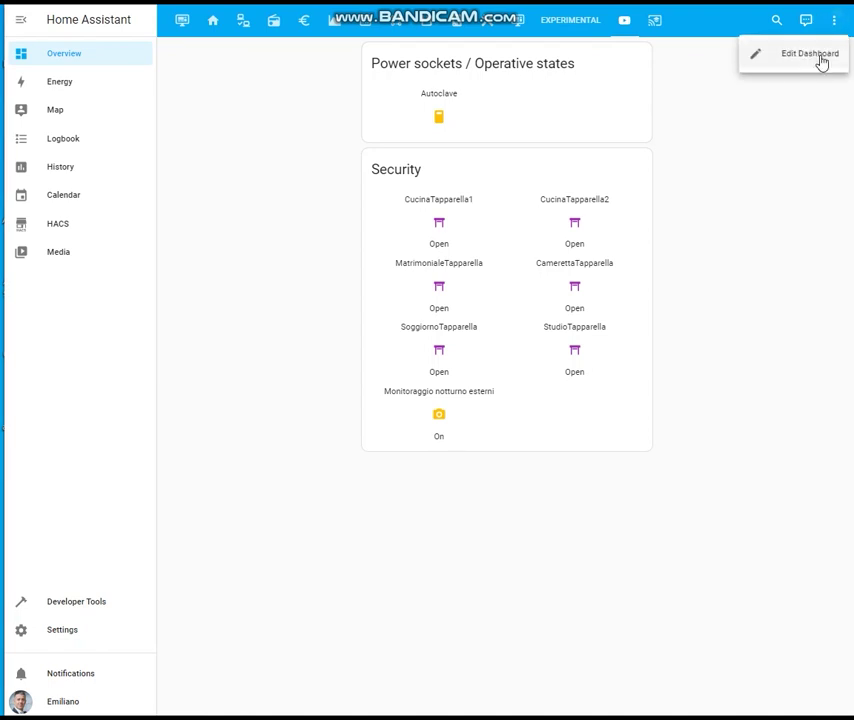
click(821, 62)
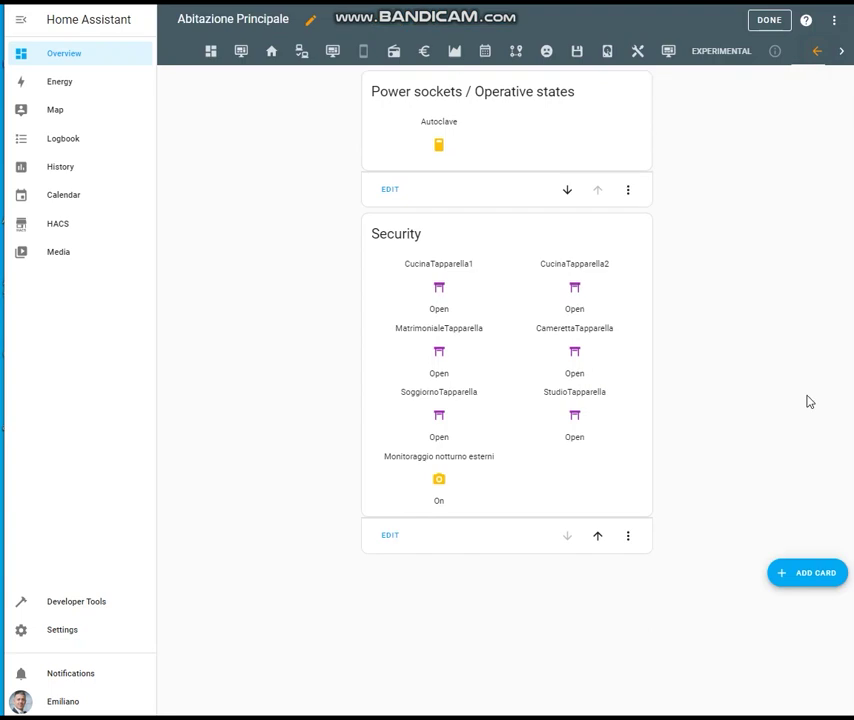
click(824, 580)
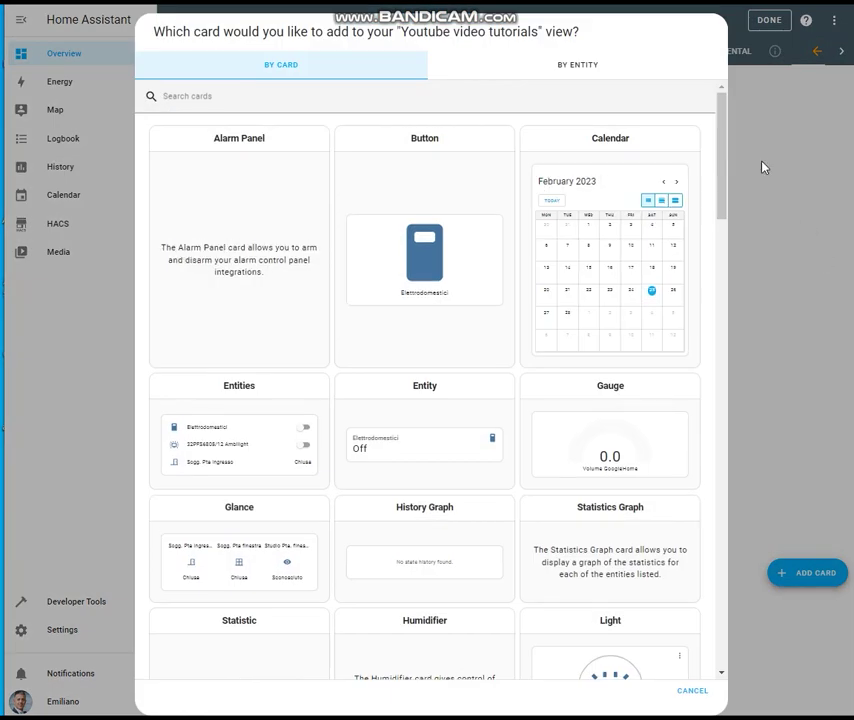
drag(725, 113, 725, 627)
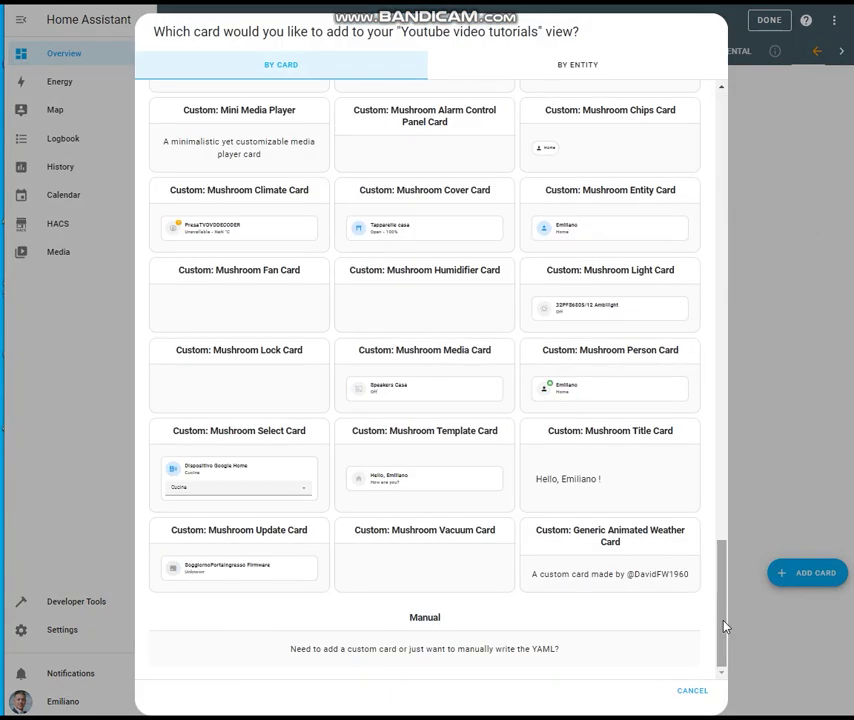
click(441, 650)
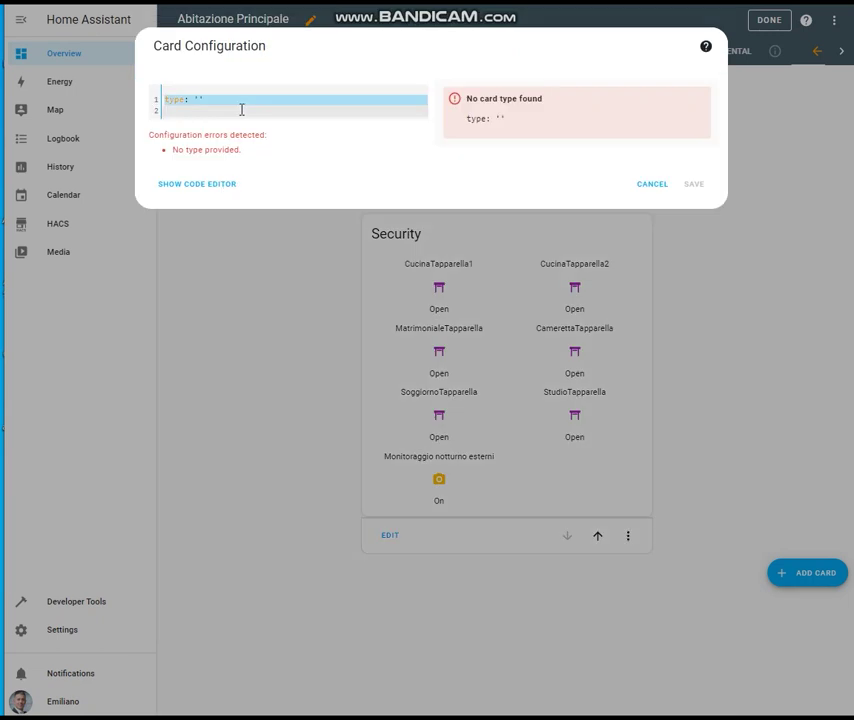
Paste the Livingroom and Water tank temperature tile swipe-card YAML and save it
key(ctrl+v)
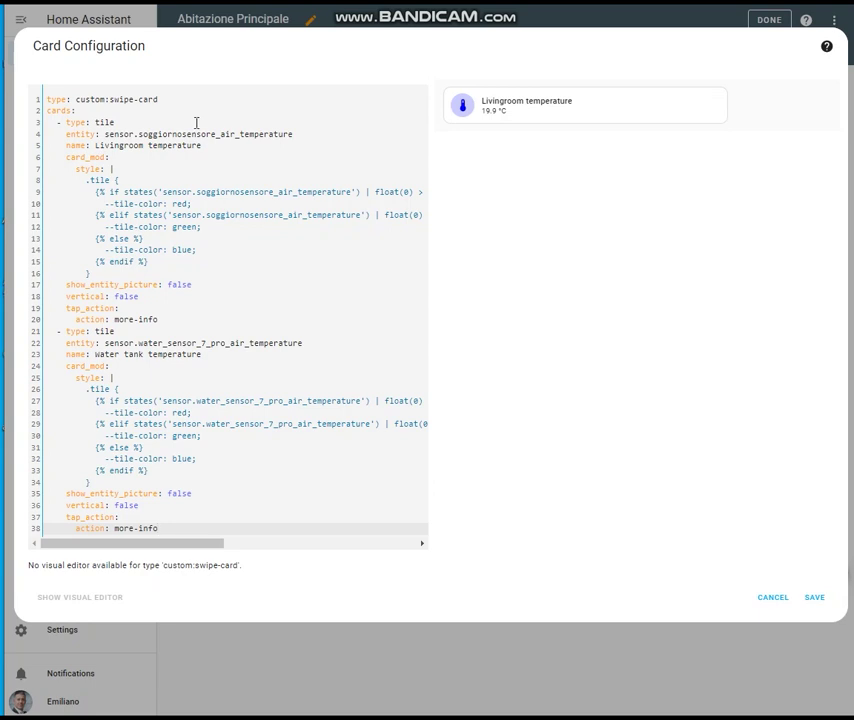
drag(44, 122, 278, 324)
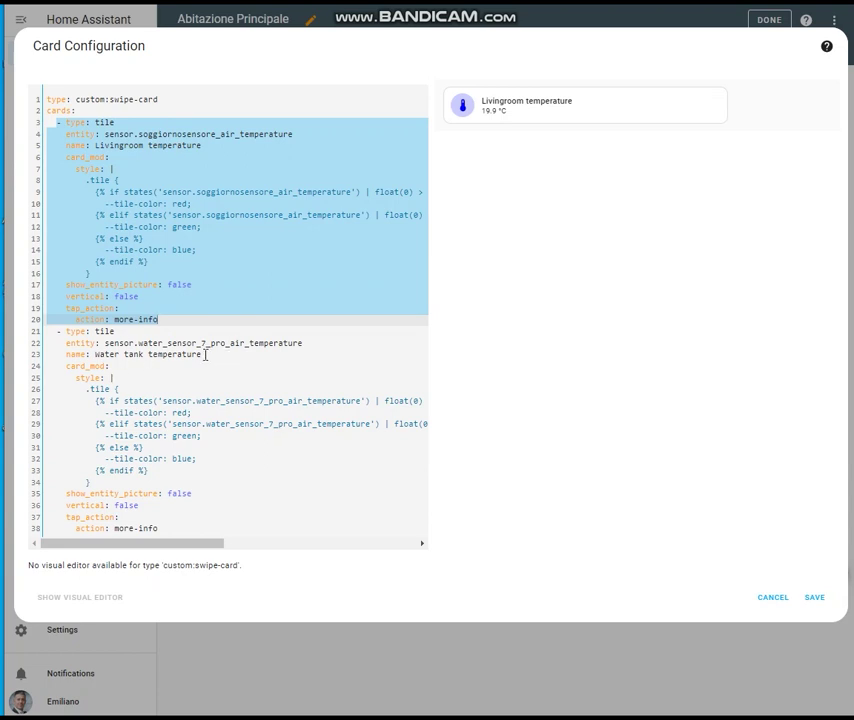
click(816, 598)
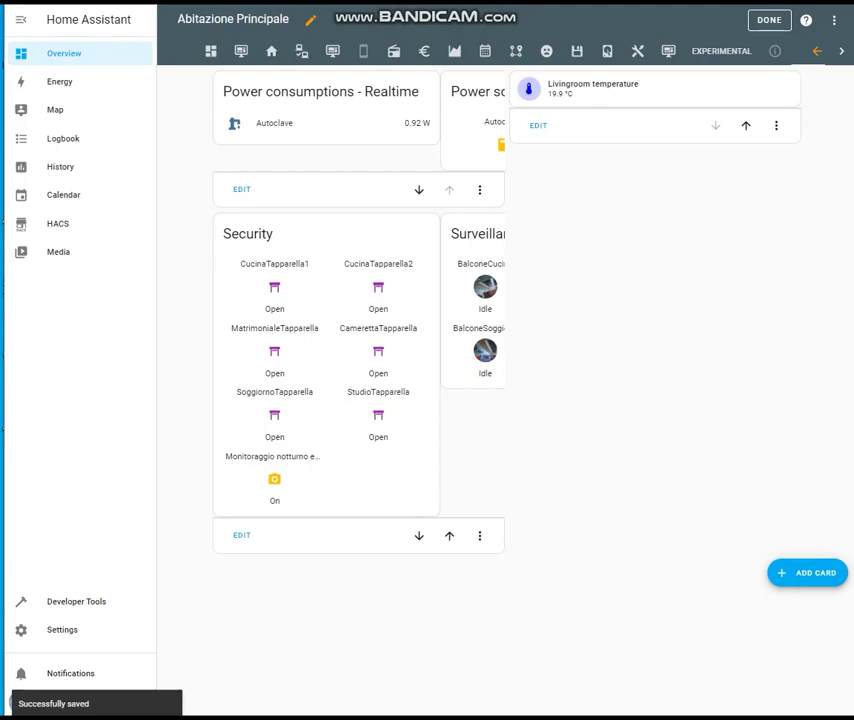
Exit edit mode and swipe the temperature, Security and power cards to test them
click(776, 22)
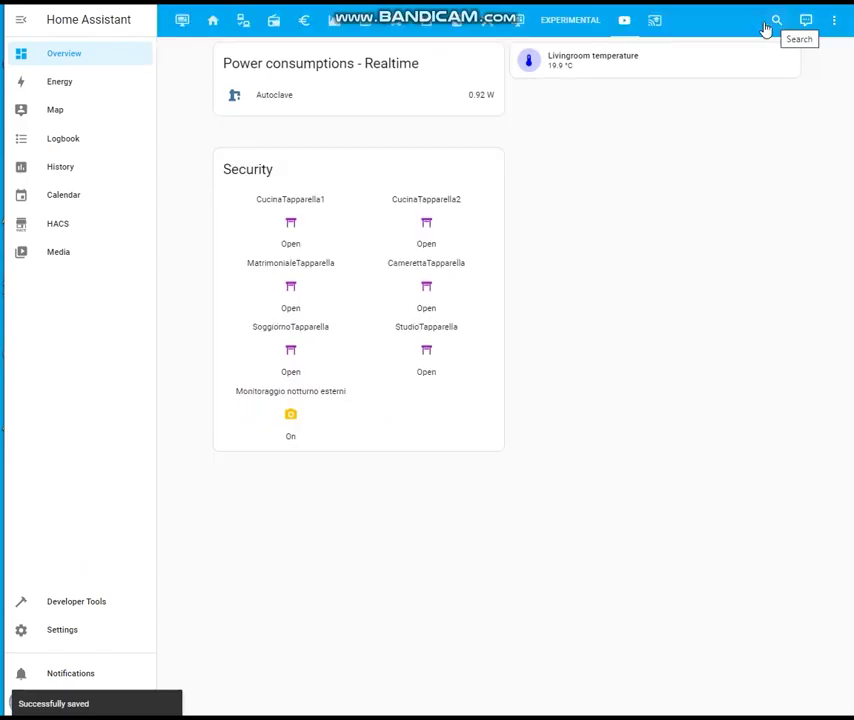
drag(678, 68, 423, 82)
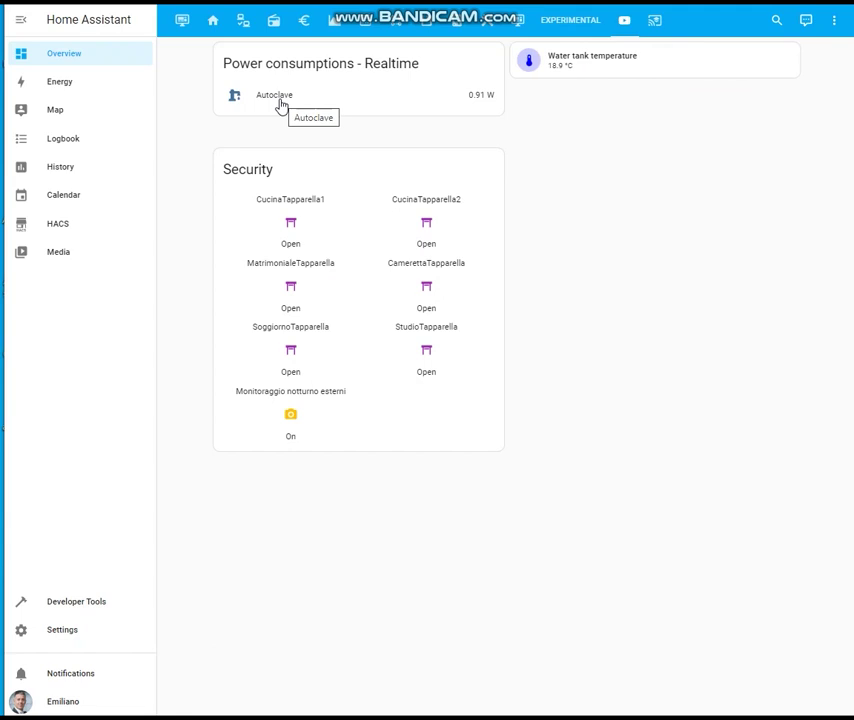
drag(604, 76, 797, 97)
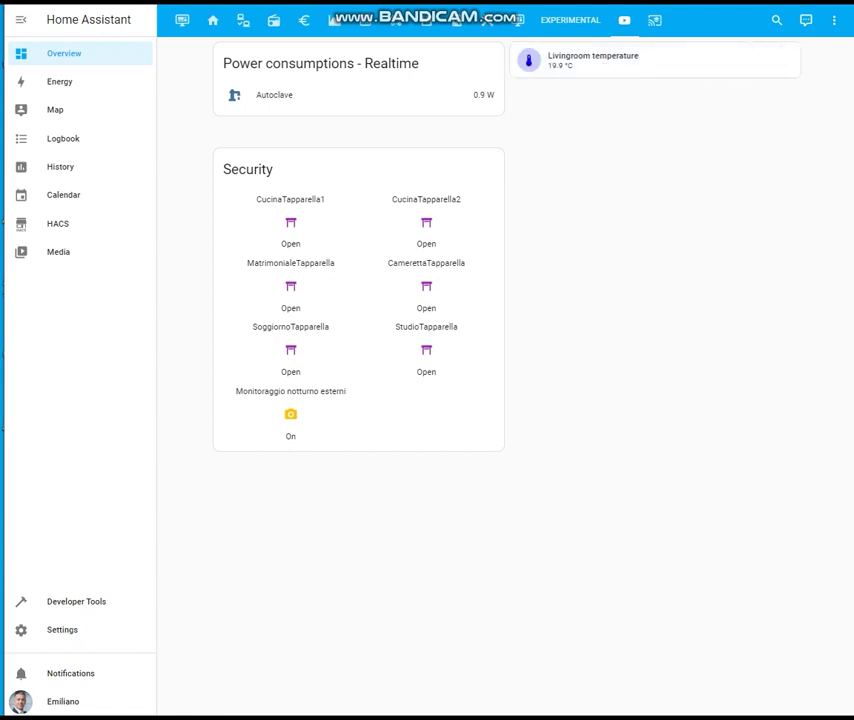
drag(454, 414, 217, 395)
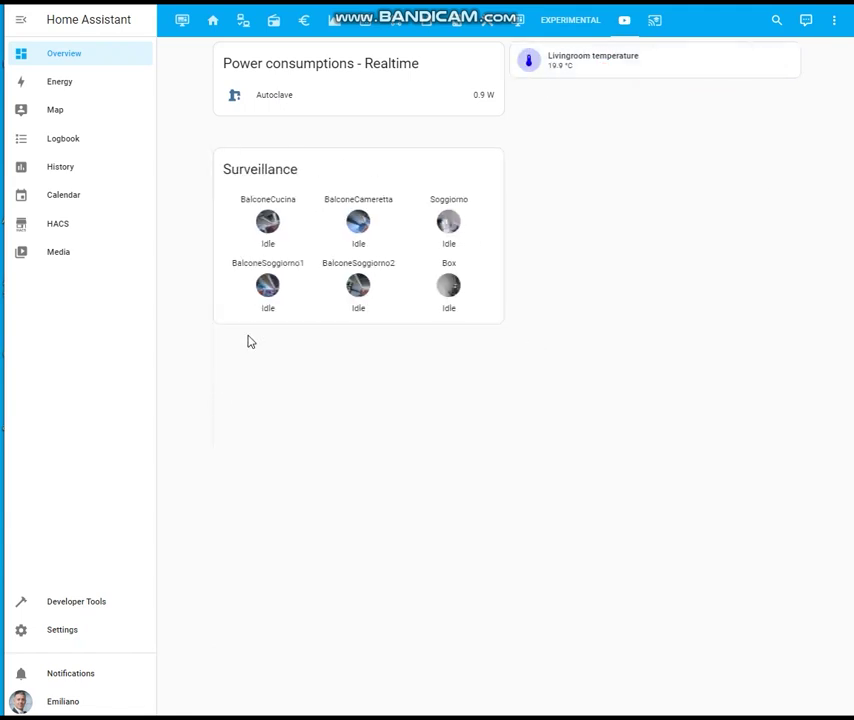
drag(388, 93, 181, 105)
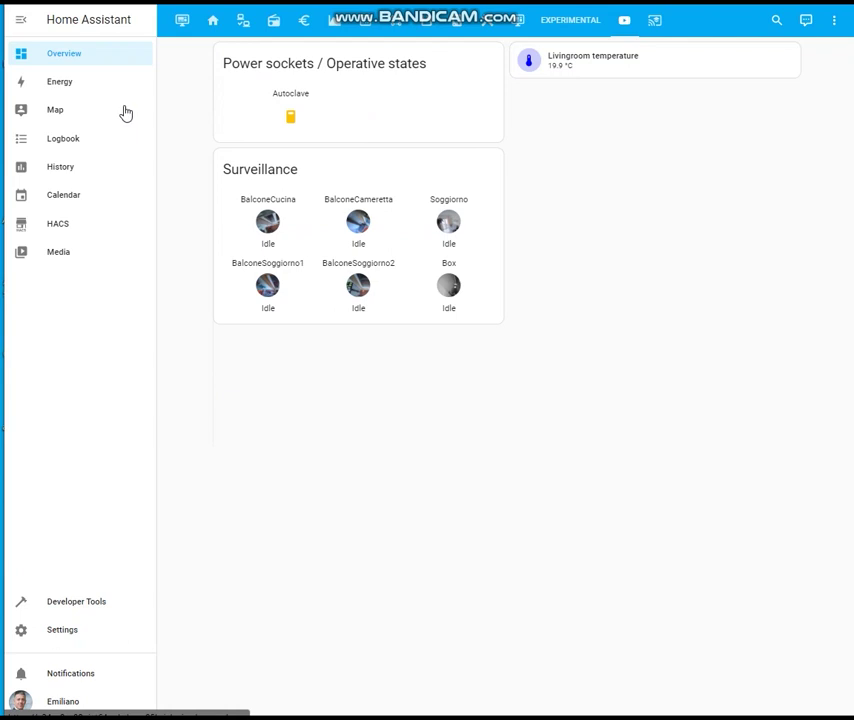